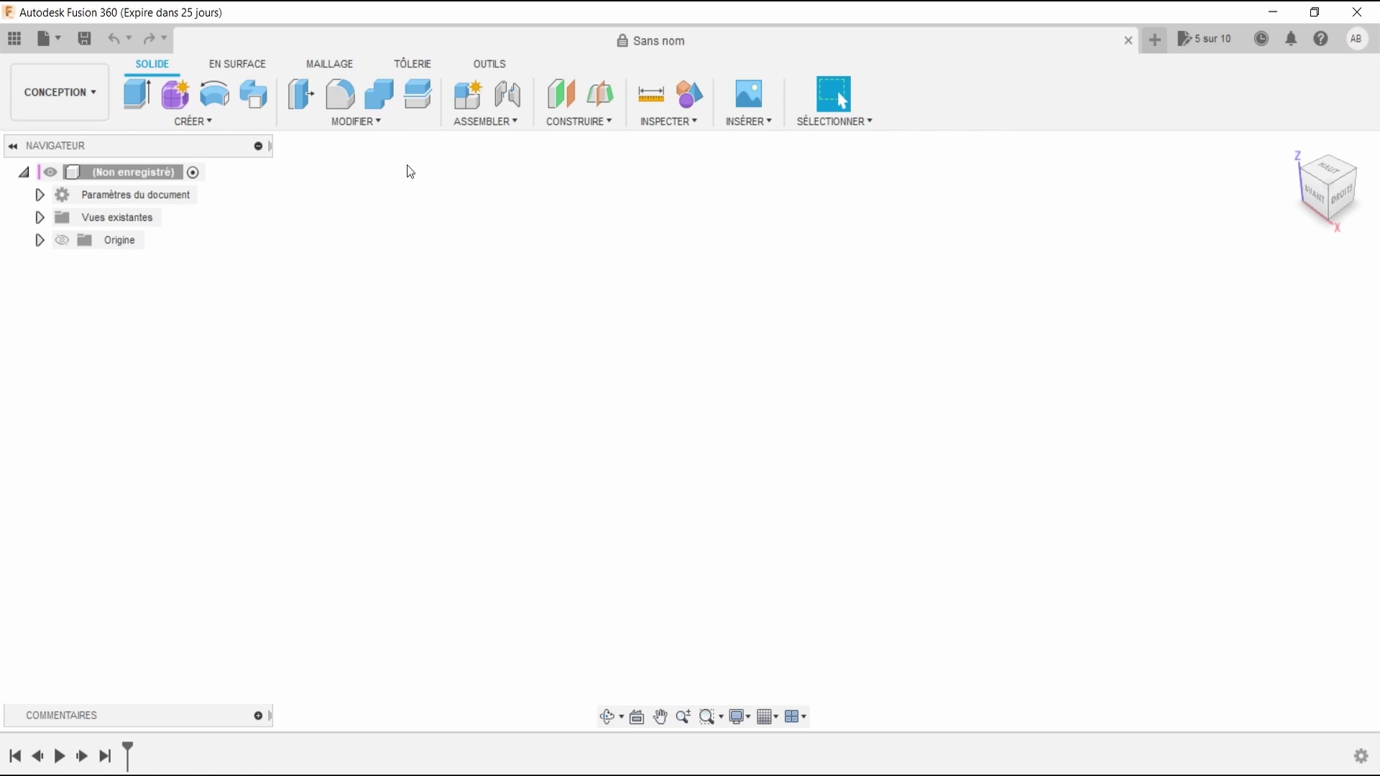
# Add a user parameter named largeur in mm with the expression 100
pyautogui.click(343, 117)
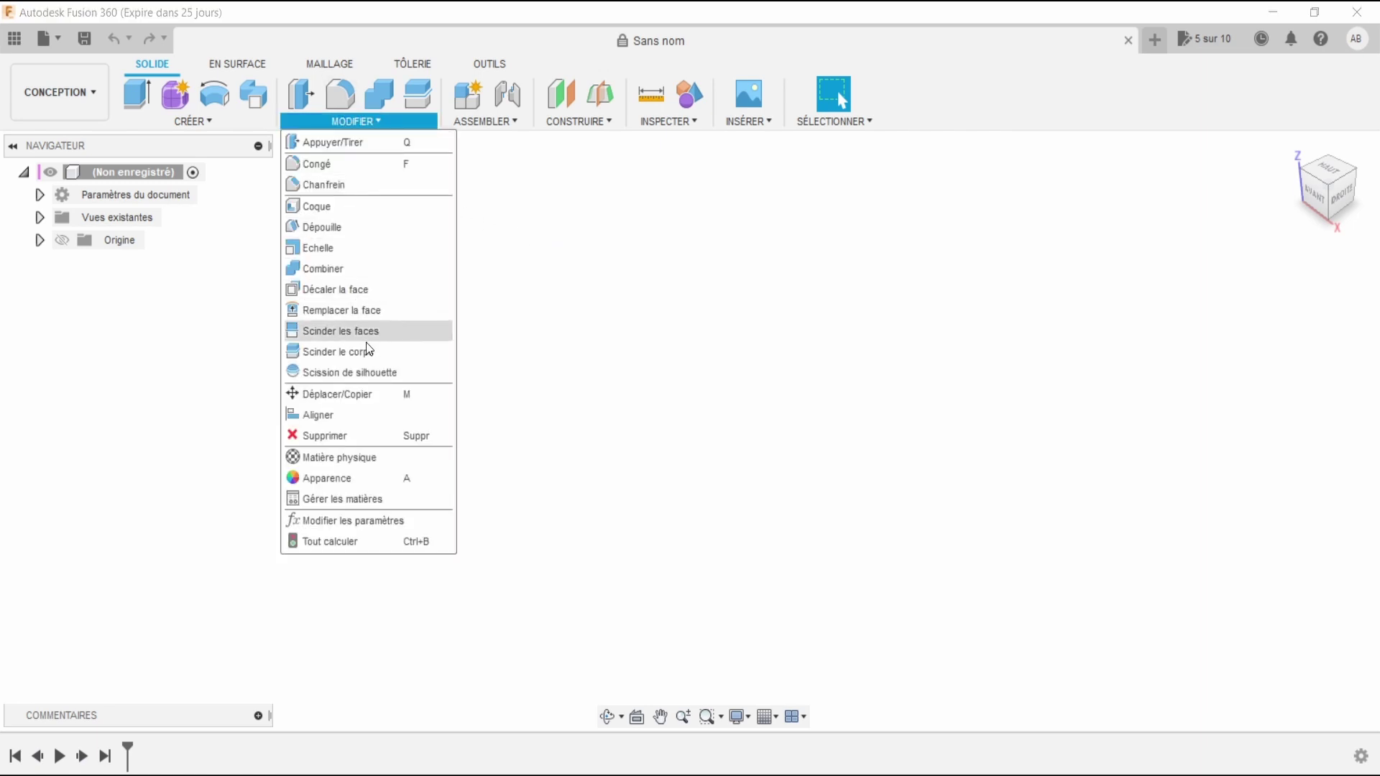
pyautogui.click(343, 520)
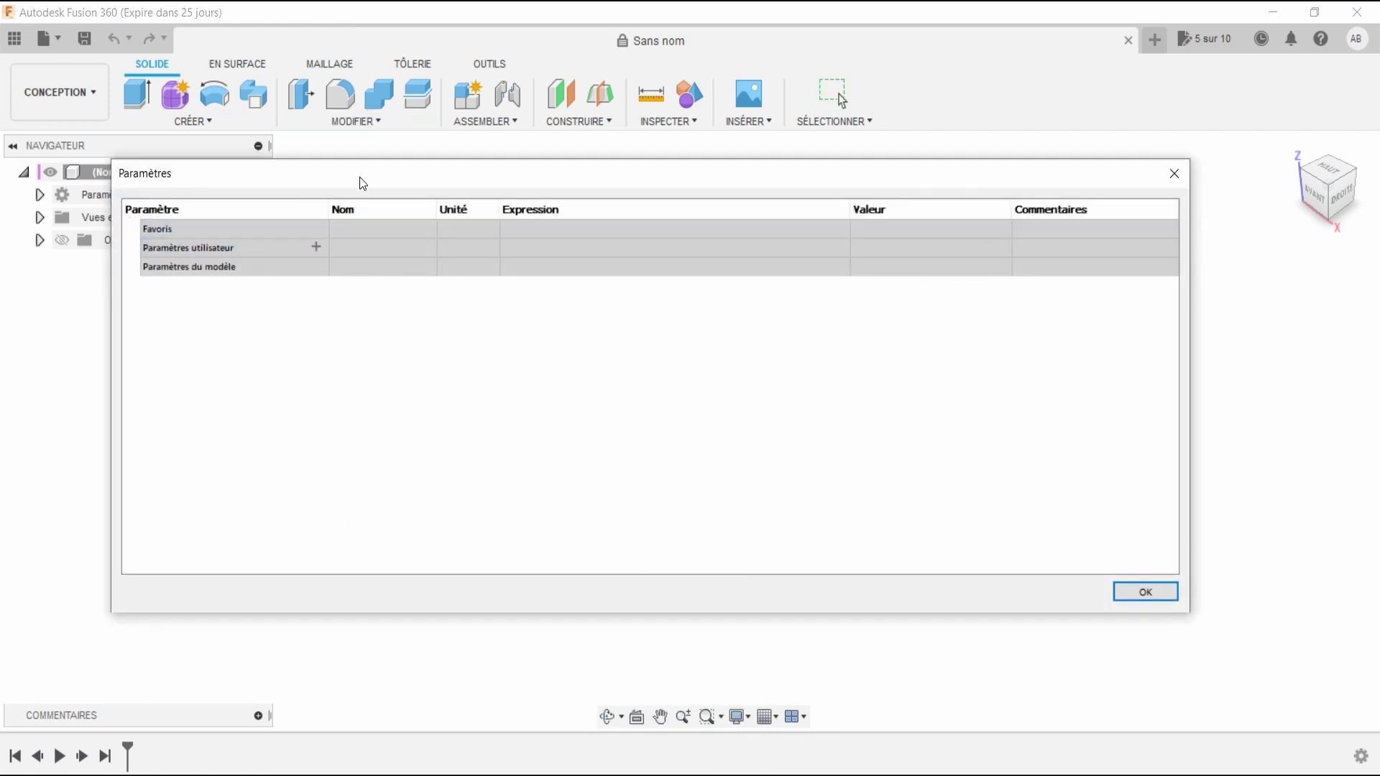
pyautogui.moveTo(361, 179); pyautogui.dragTo(455, 234)
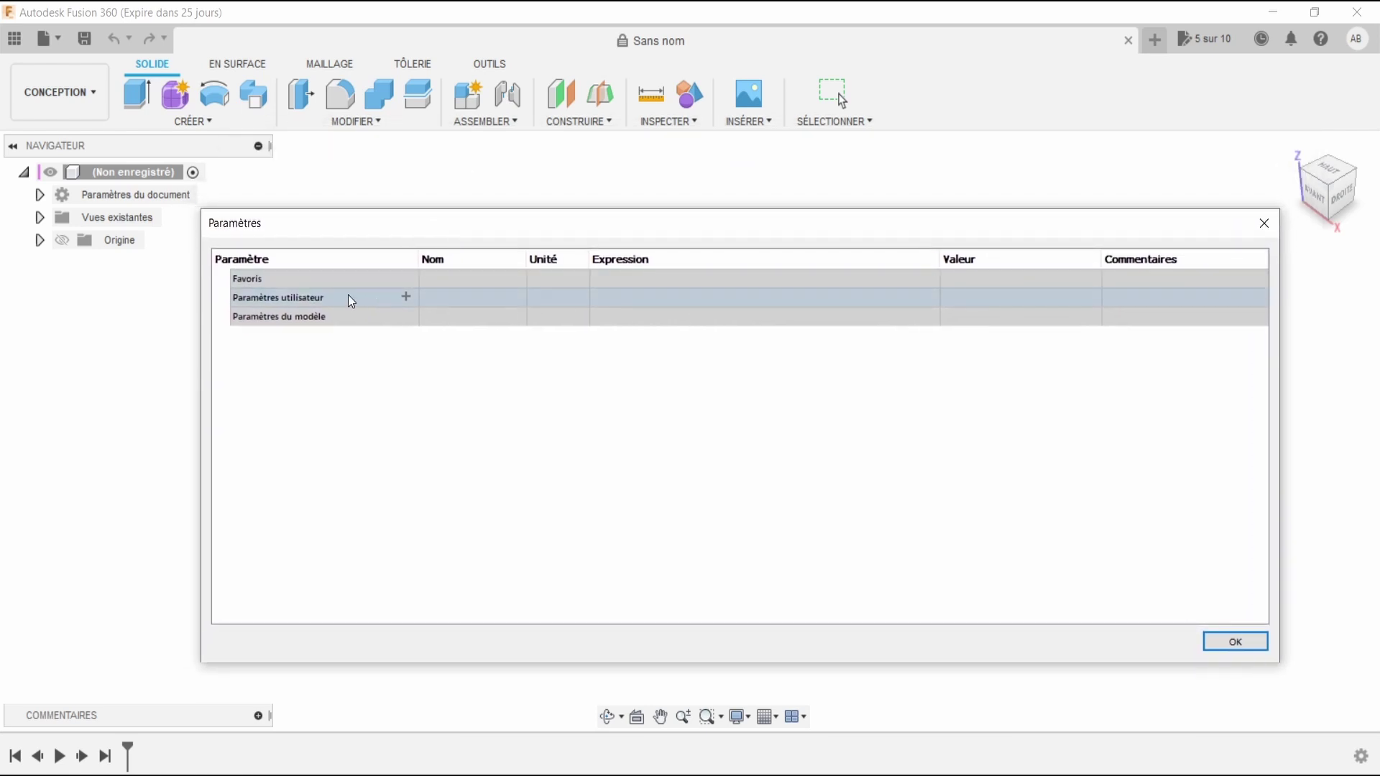
pyautogui.click(406, 298)
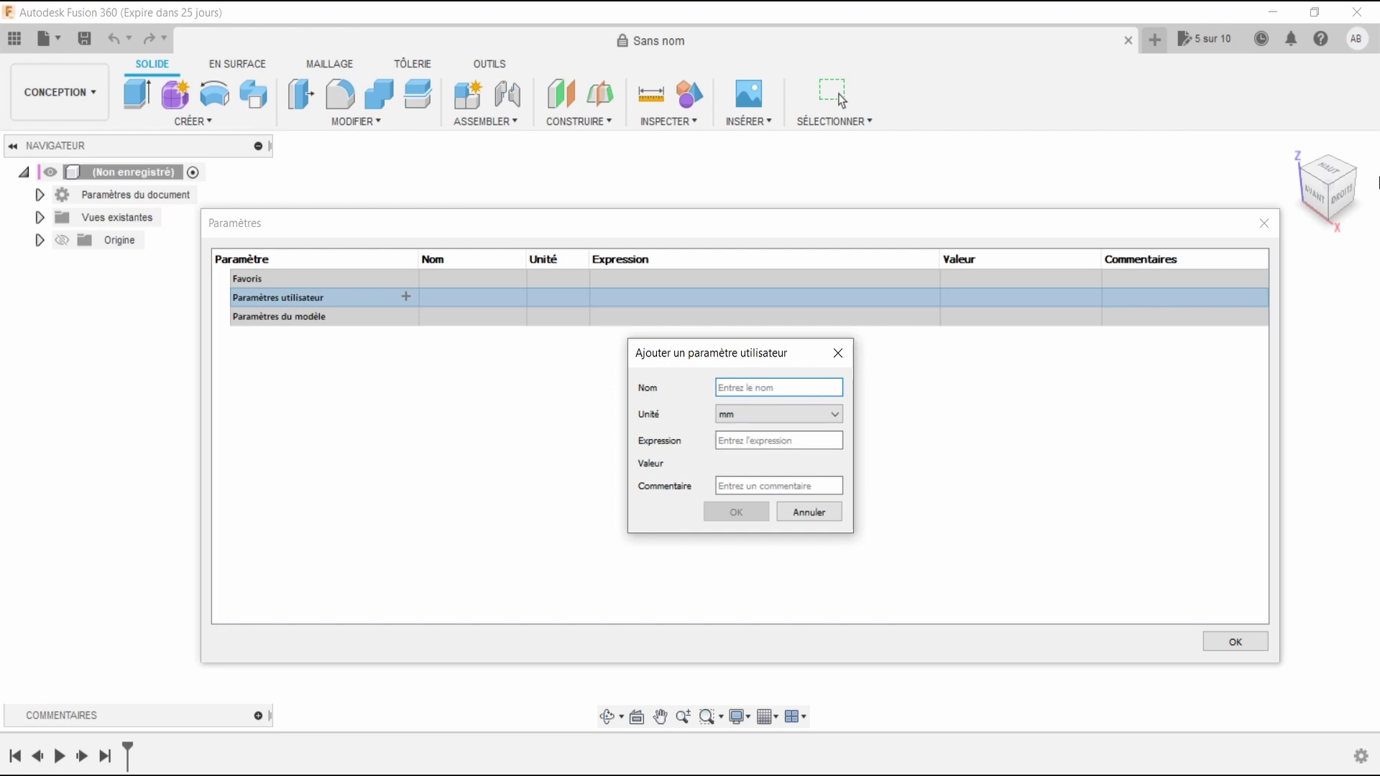
pyautogui.write('largeur')
pyautogui.press('Tab')
pyautogui.write('100')
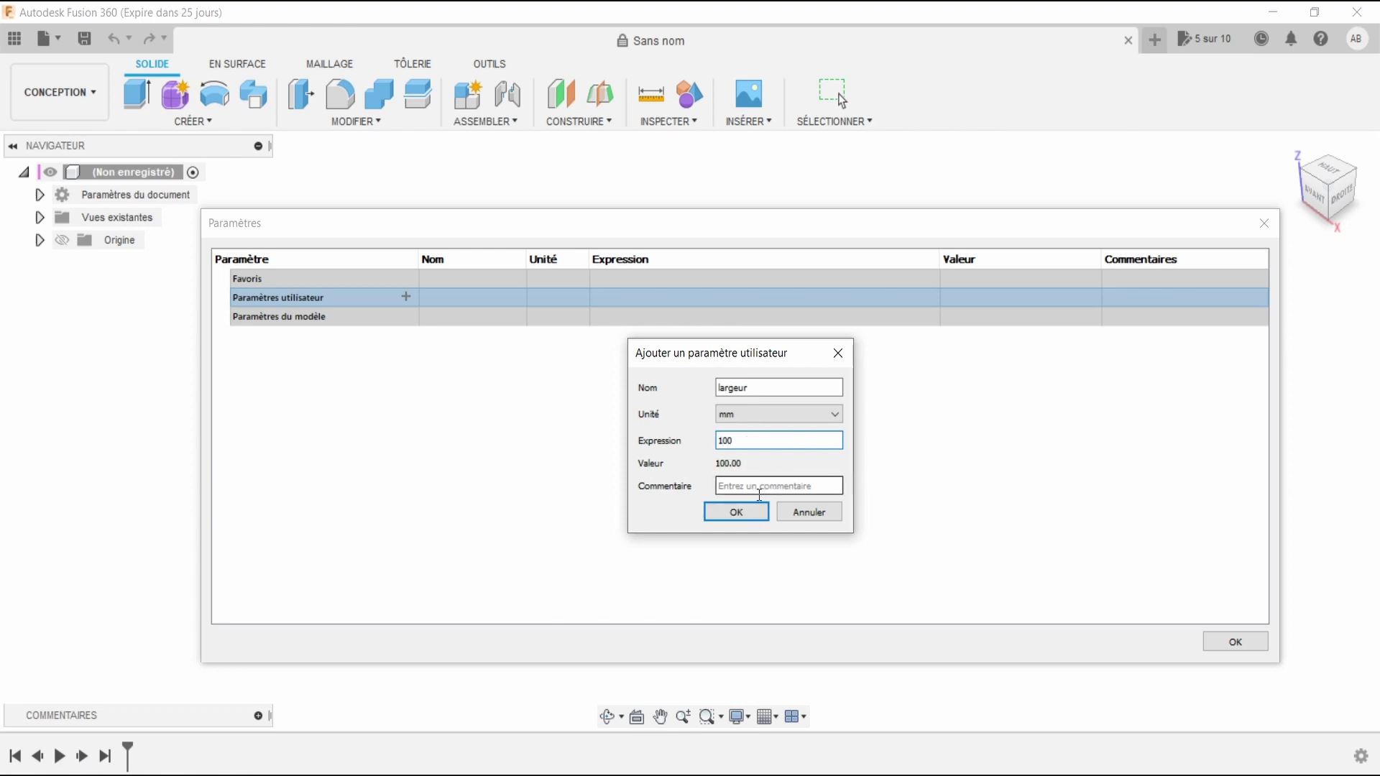
pyautogui.click(735, 512)
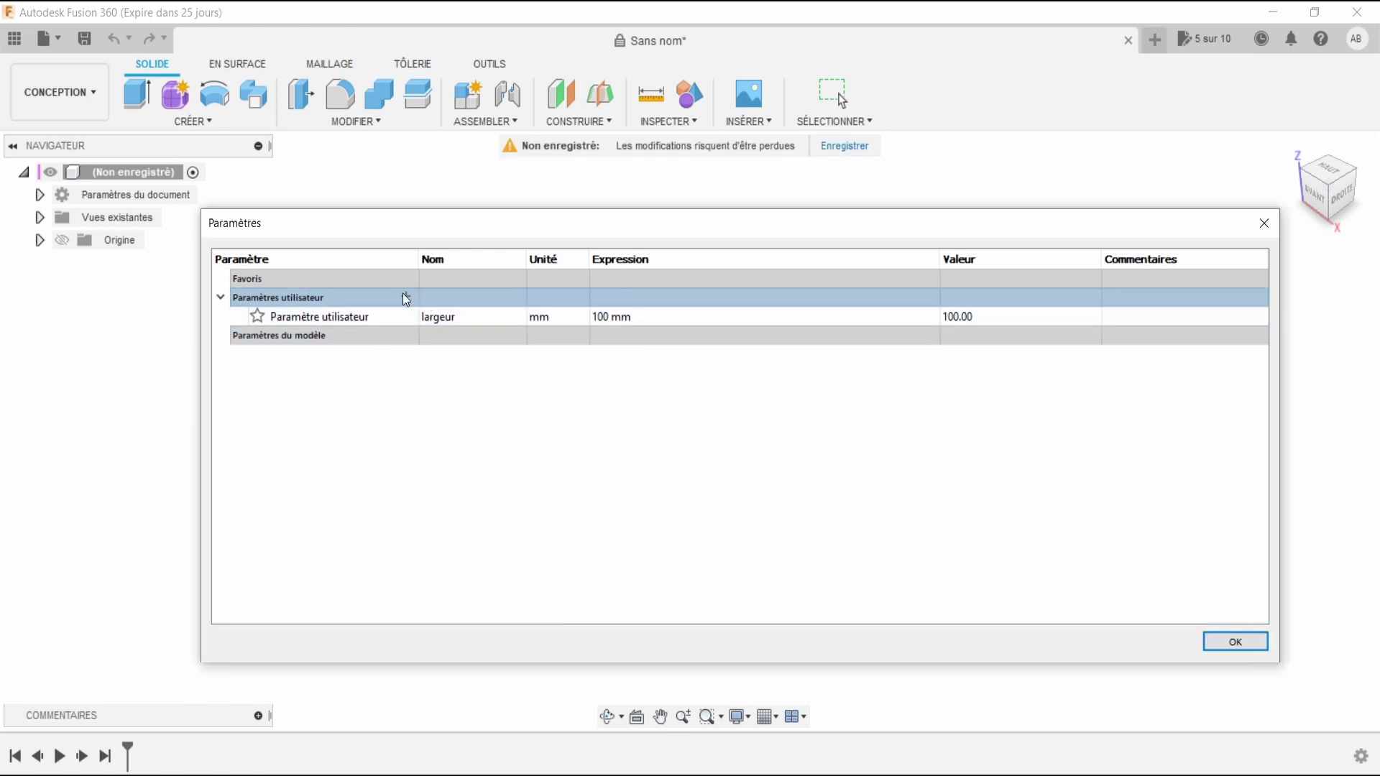
# Add a user parameter named hauteur in mm with the expression largeur/2
pyautogui.click(404, 297)
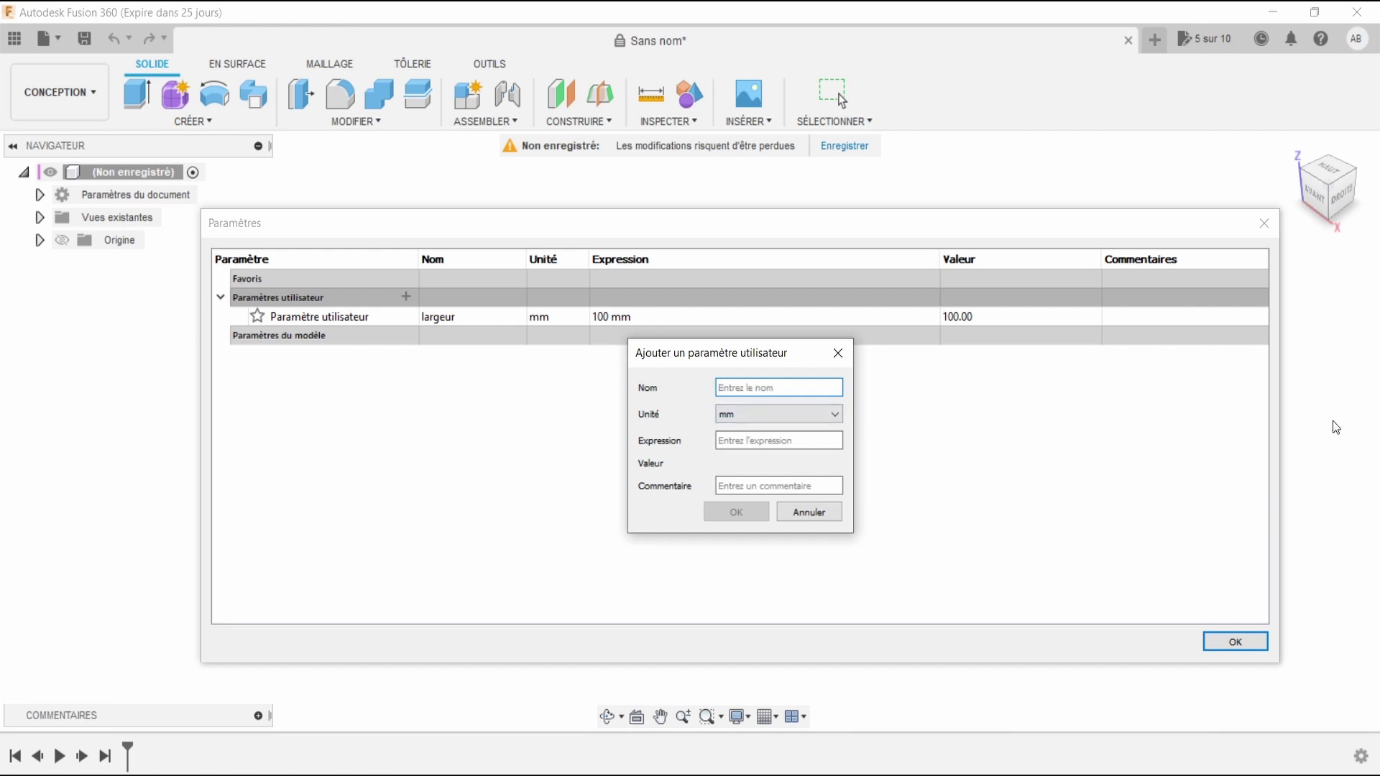
pyautogui.write('hauteur')
pyautogui.press('Tab')
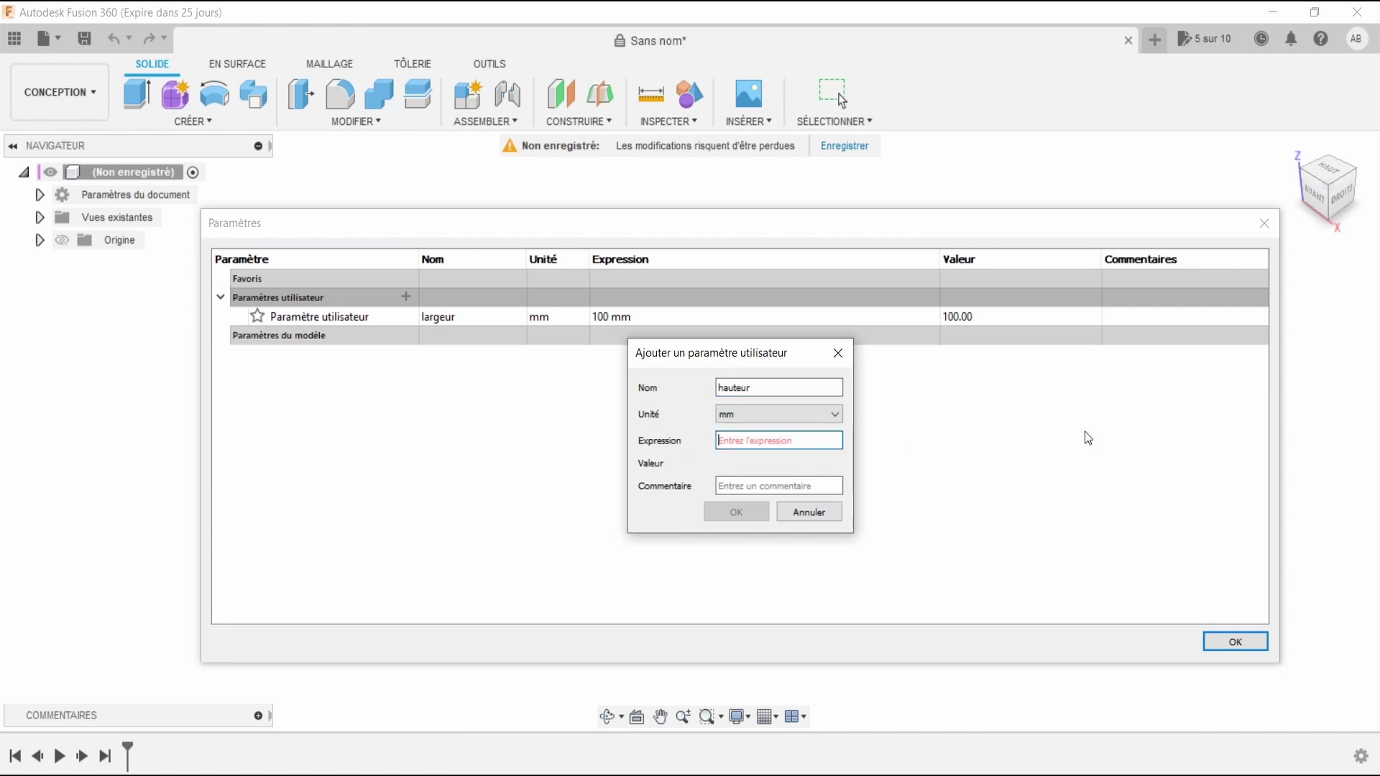
pyautogui.write('largeur')
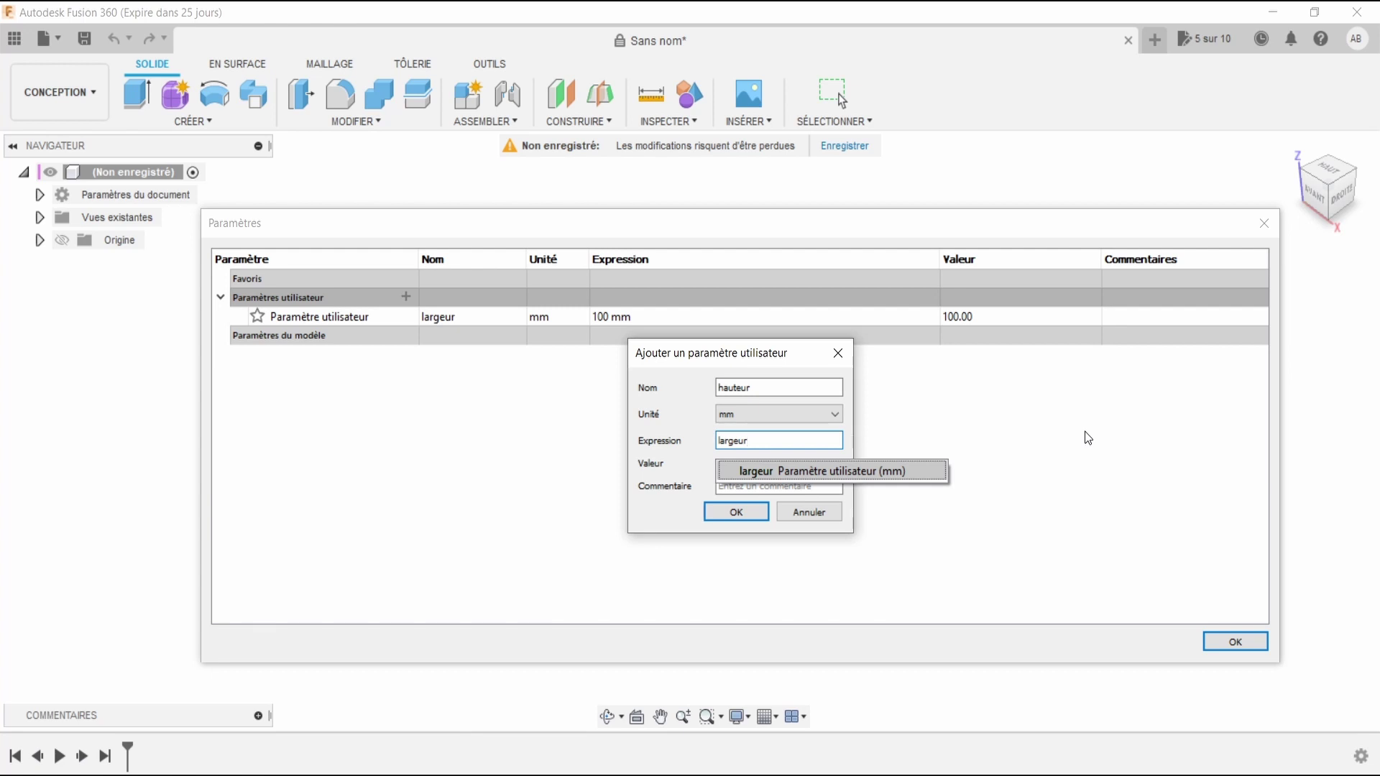
pyautogui.write('/2')
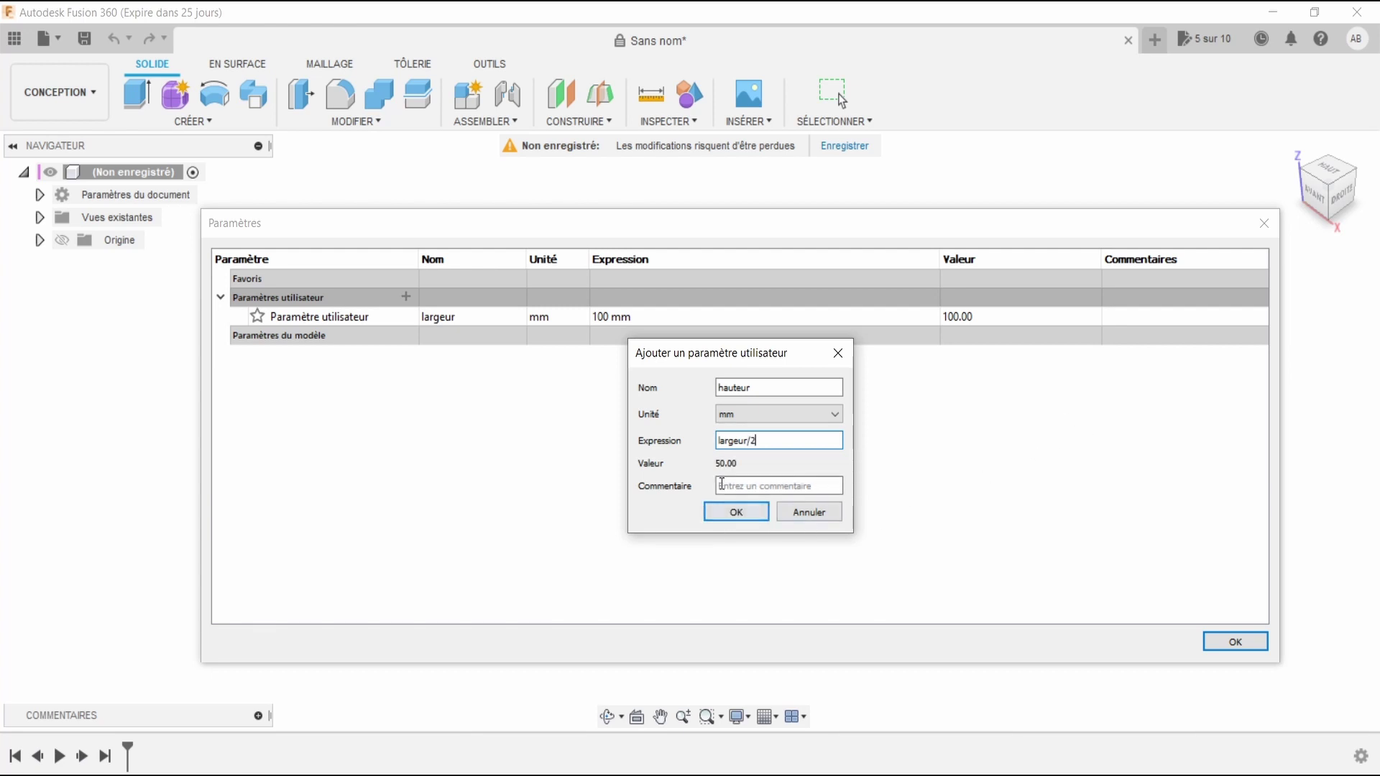
pyautogui.click(729, 519)
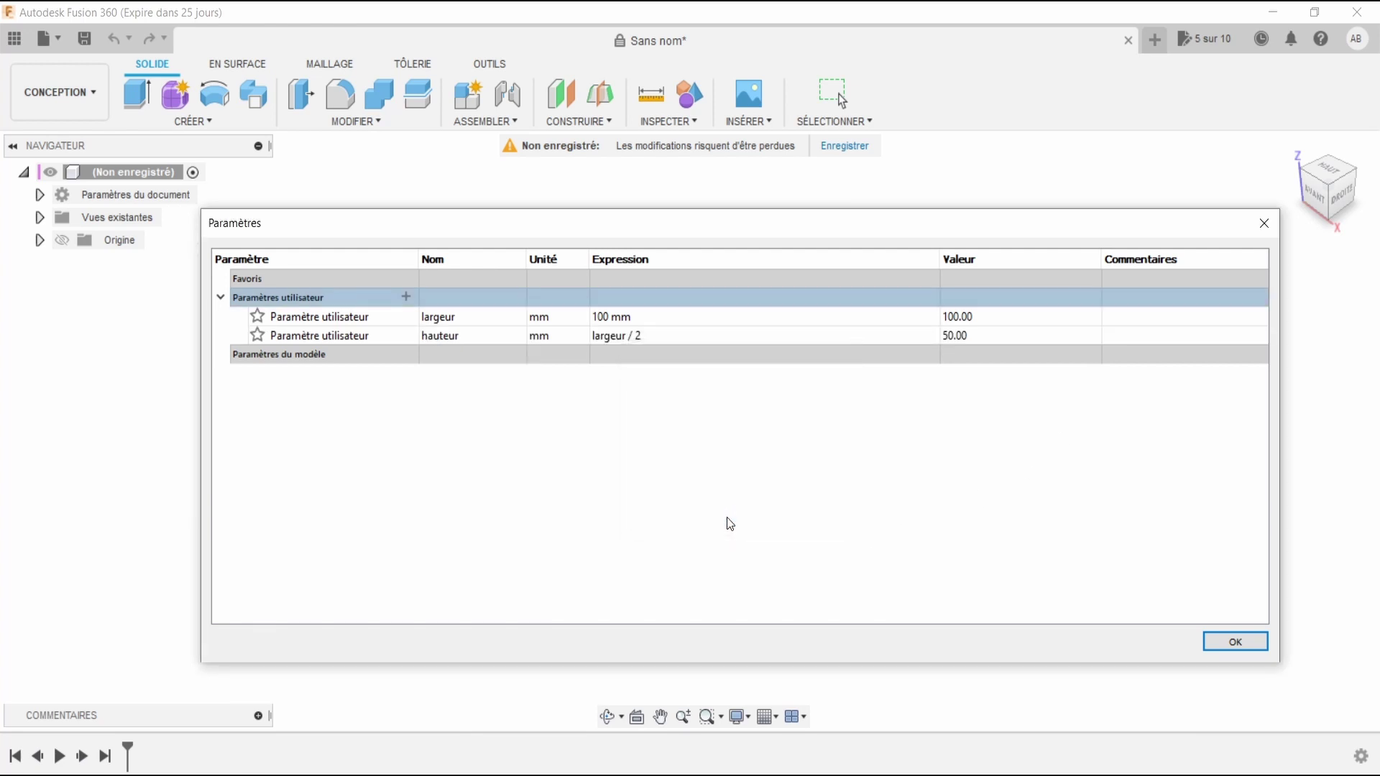
# Add a user parameter named profondeur in mm with the expression largeur+hauteur/2 and close the parameter list
pyautogui.click(407, 297)
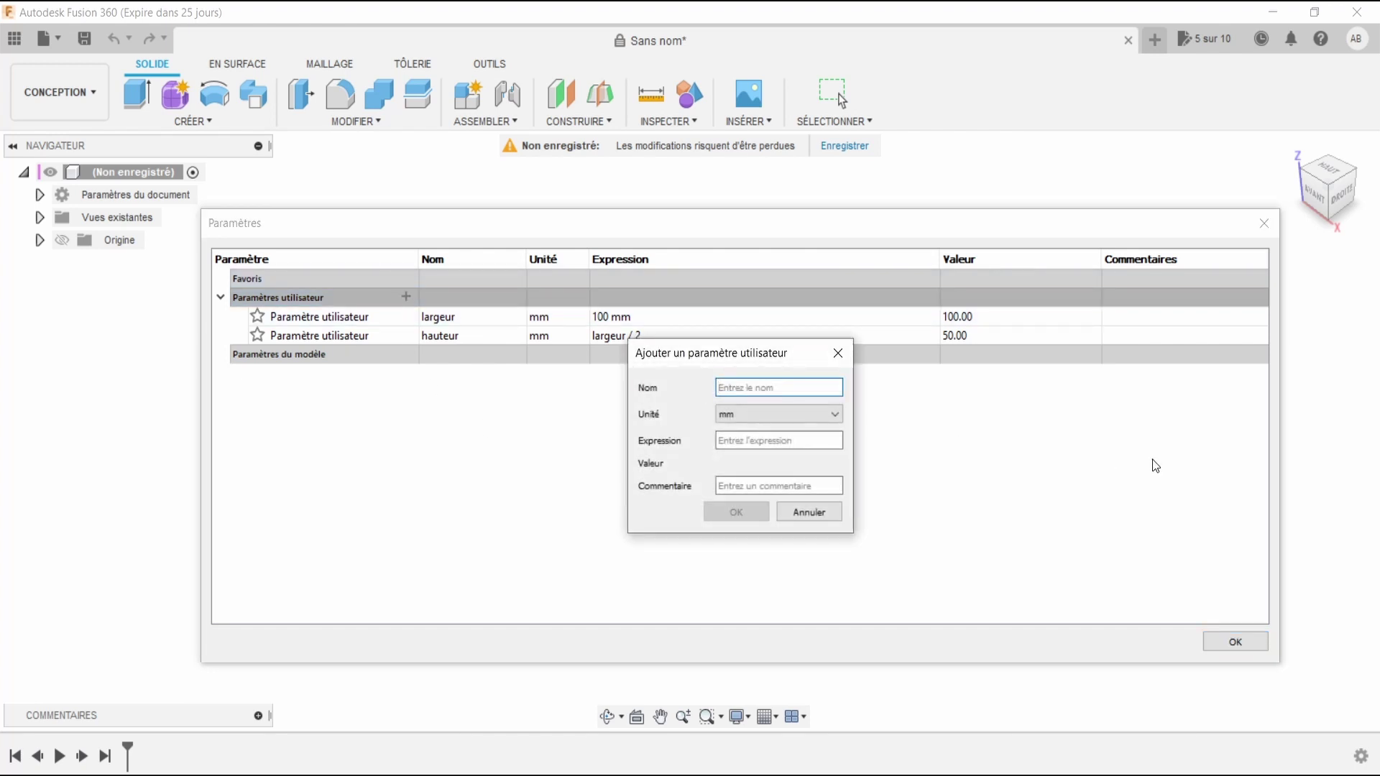
pyautogui.write('pro')
pyautogui.write('eur')
pyautogui.press('Tab')
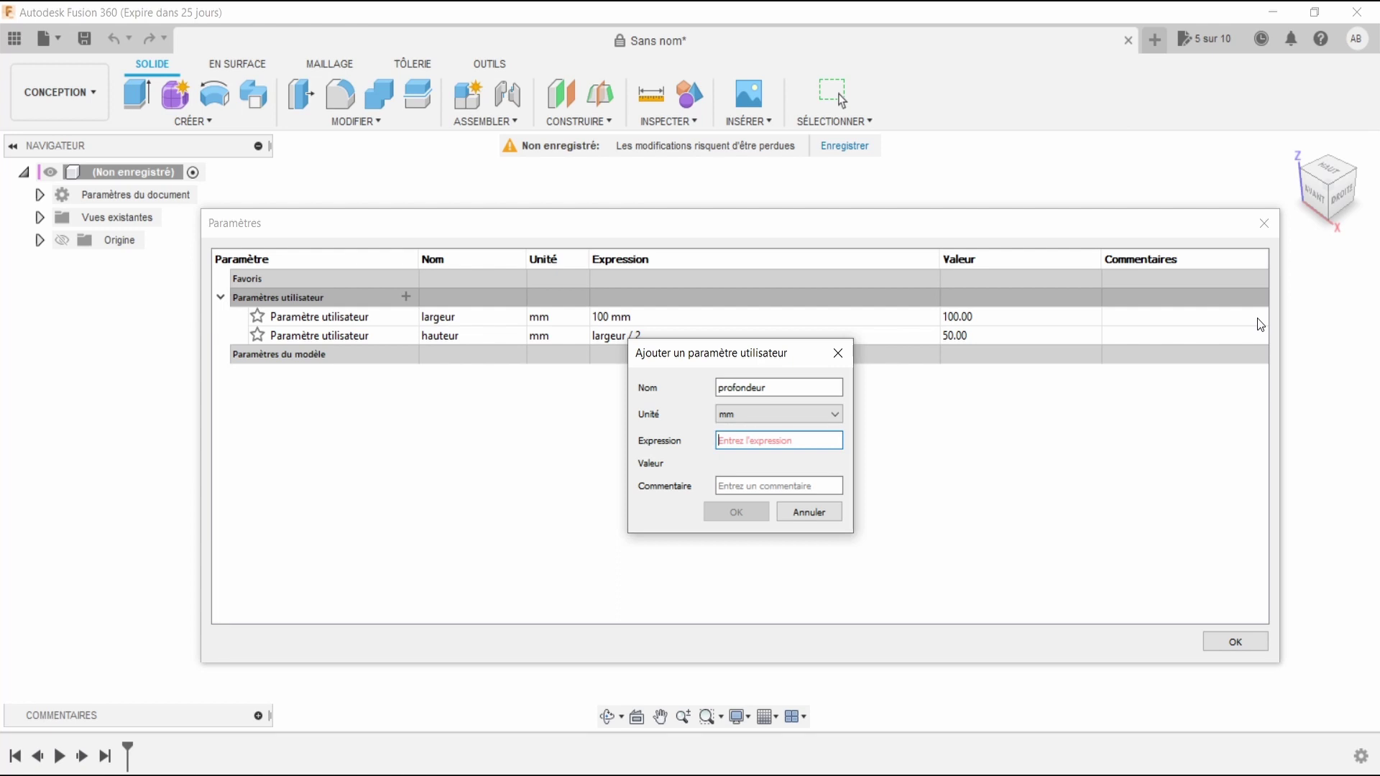
pyautogui.write('largeu')
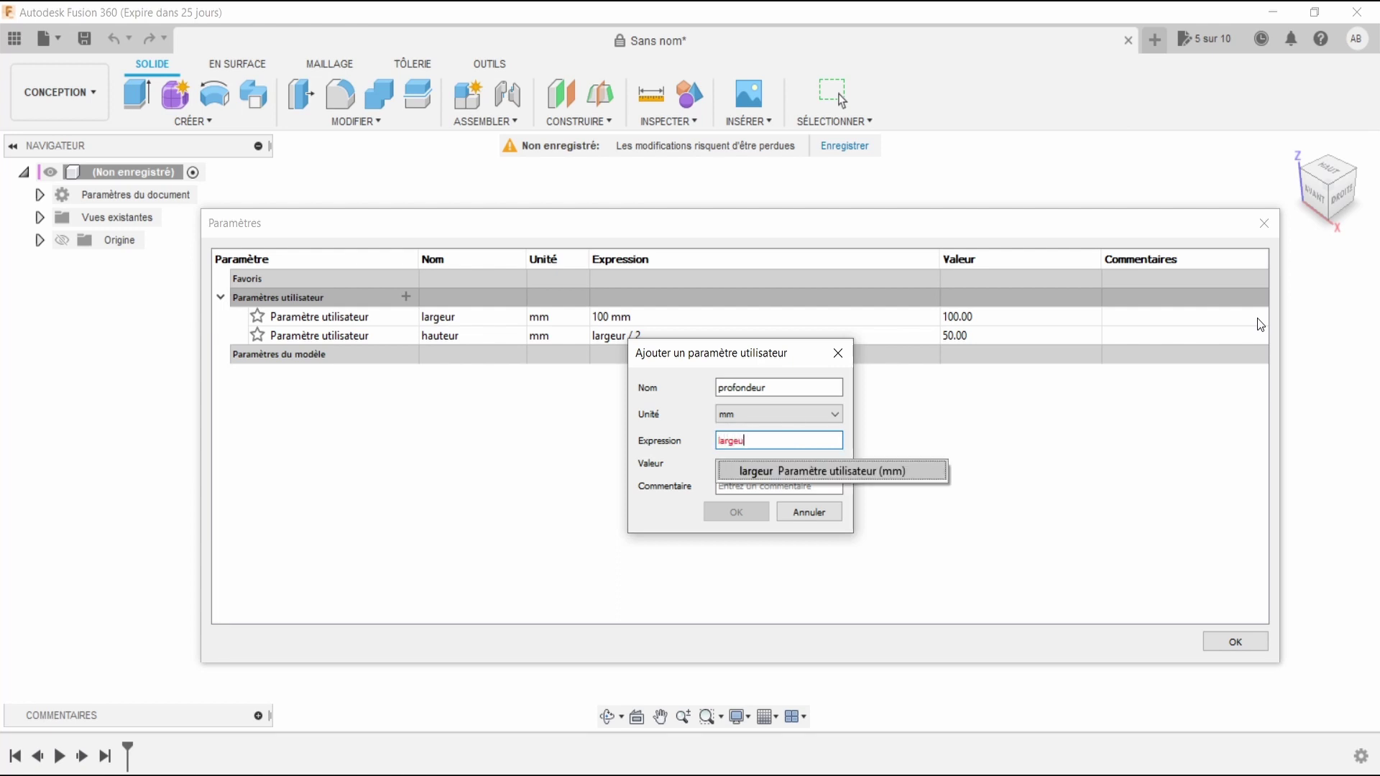
pyautogui.write('r+hau')
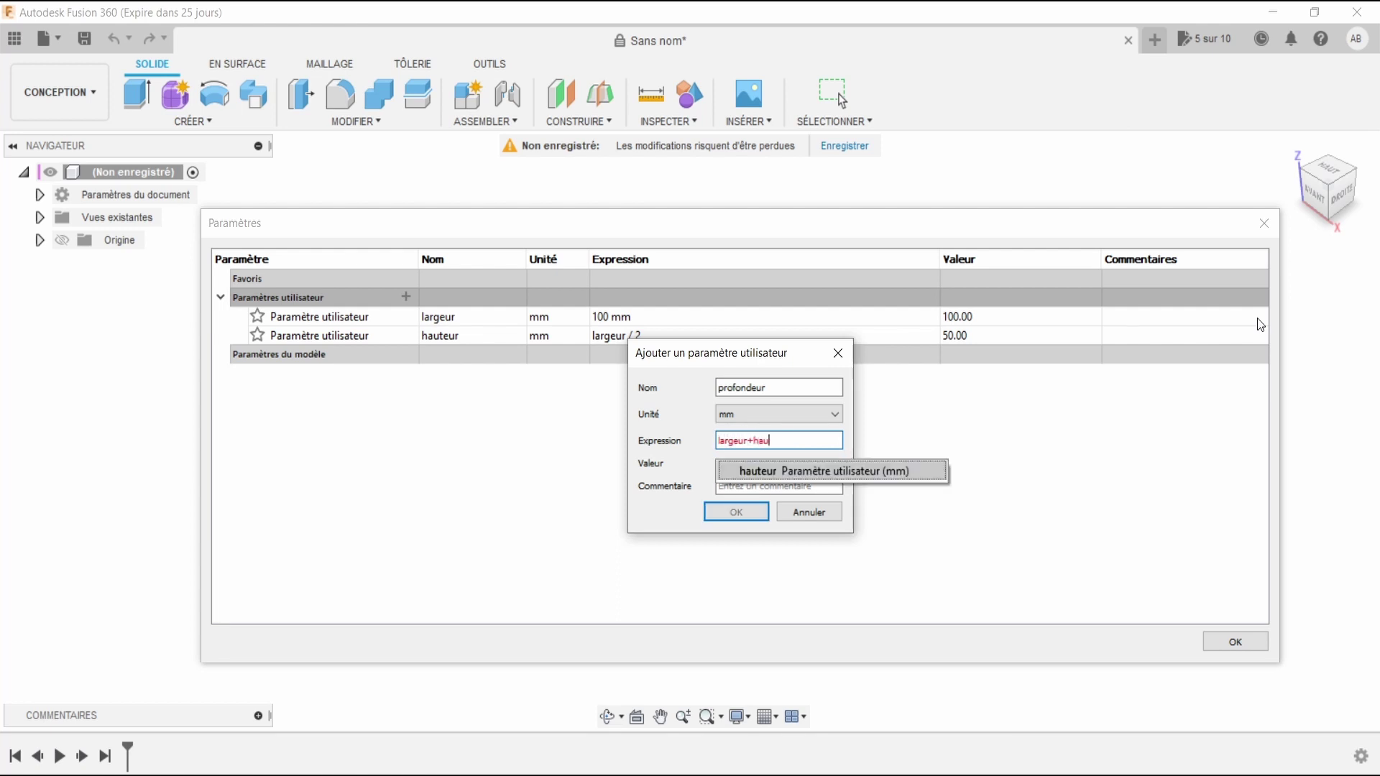
pyautogui.write('teur/2')
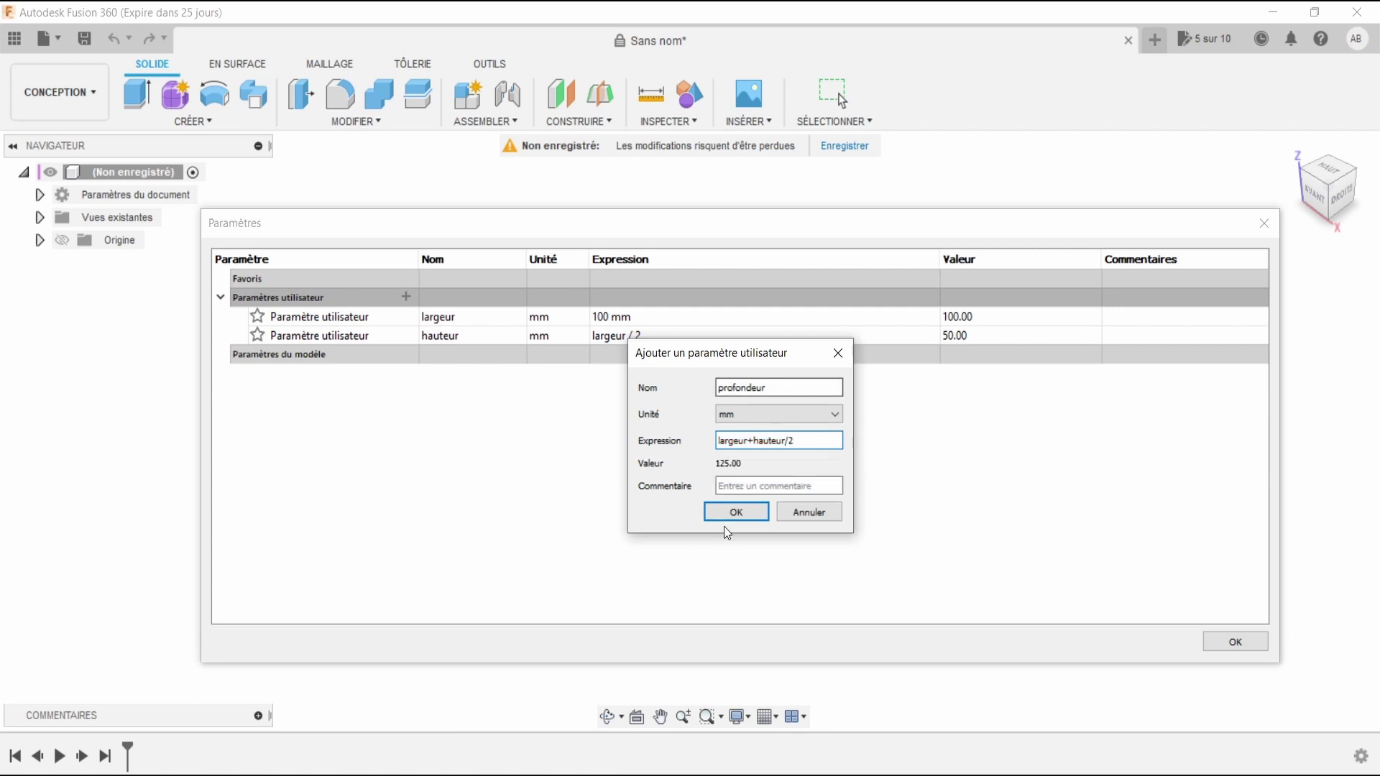
pyautogui.click(734, 514)
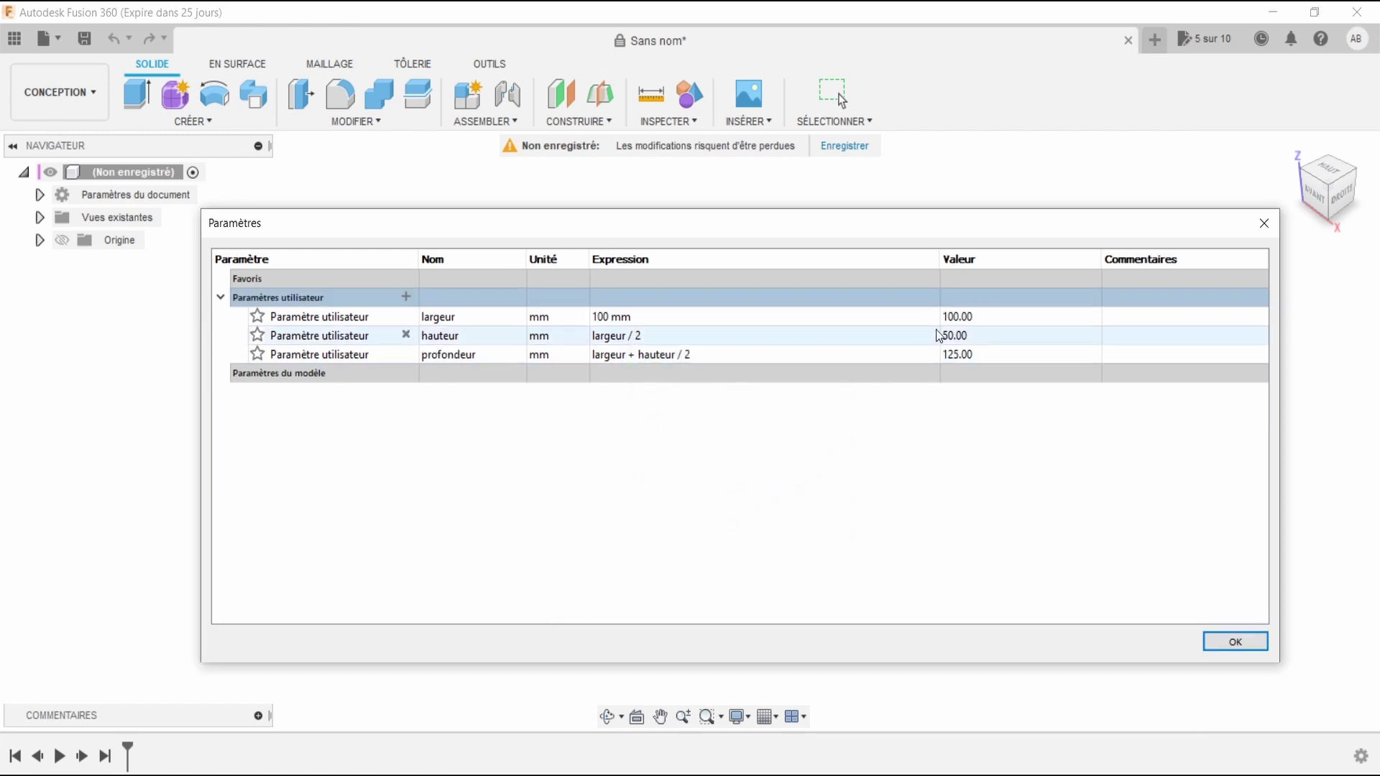
pyautogui.click(1250, 650)
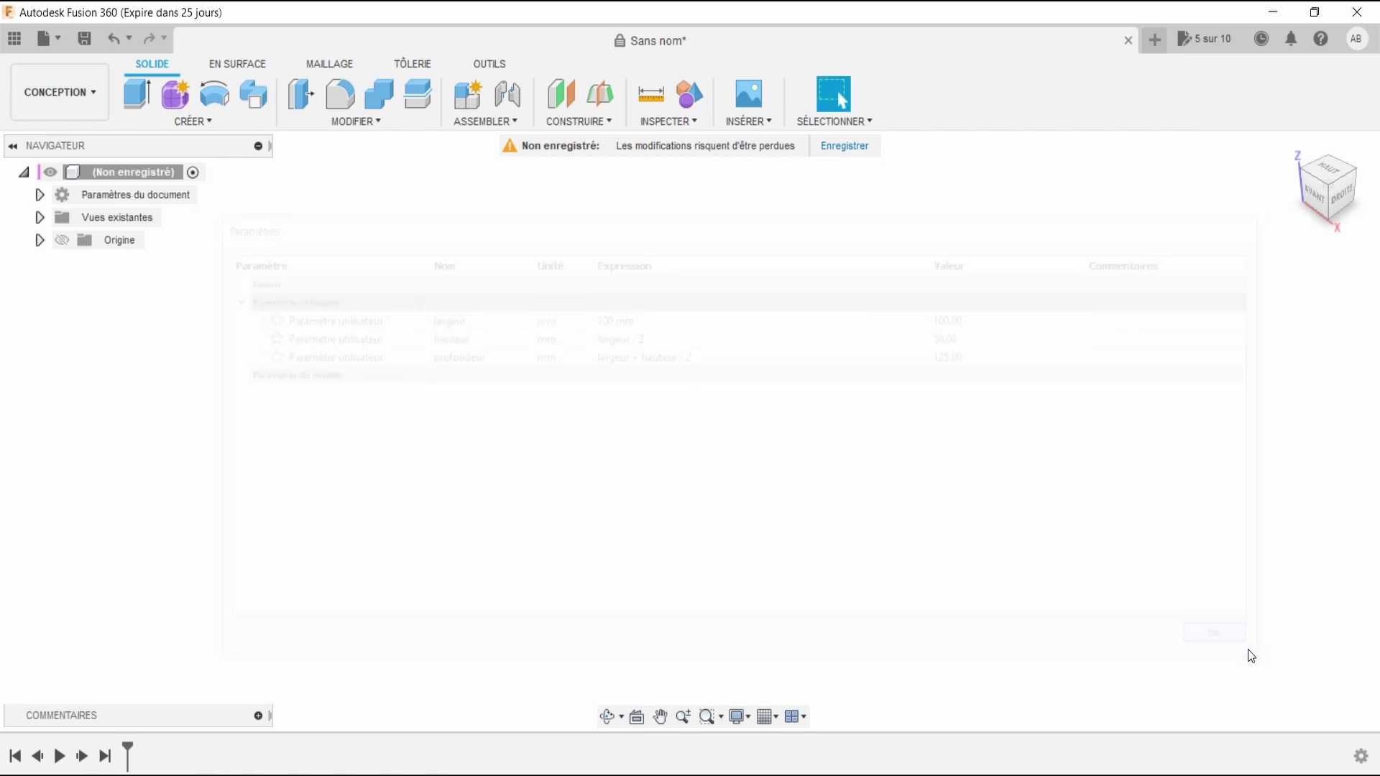
# Sketch a rectangle about 120 mm wide and 100 mm high from the origin on the front (XZ) plane
pyautogui.click(190, 121)
pyautogui.click(162, 163)
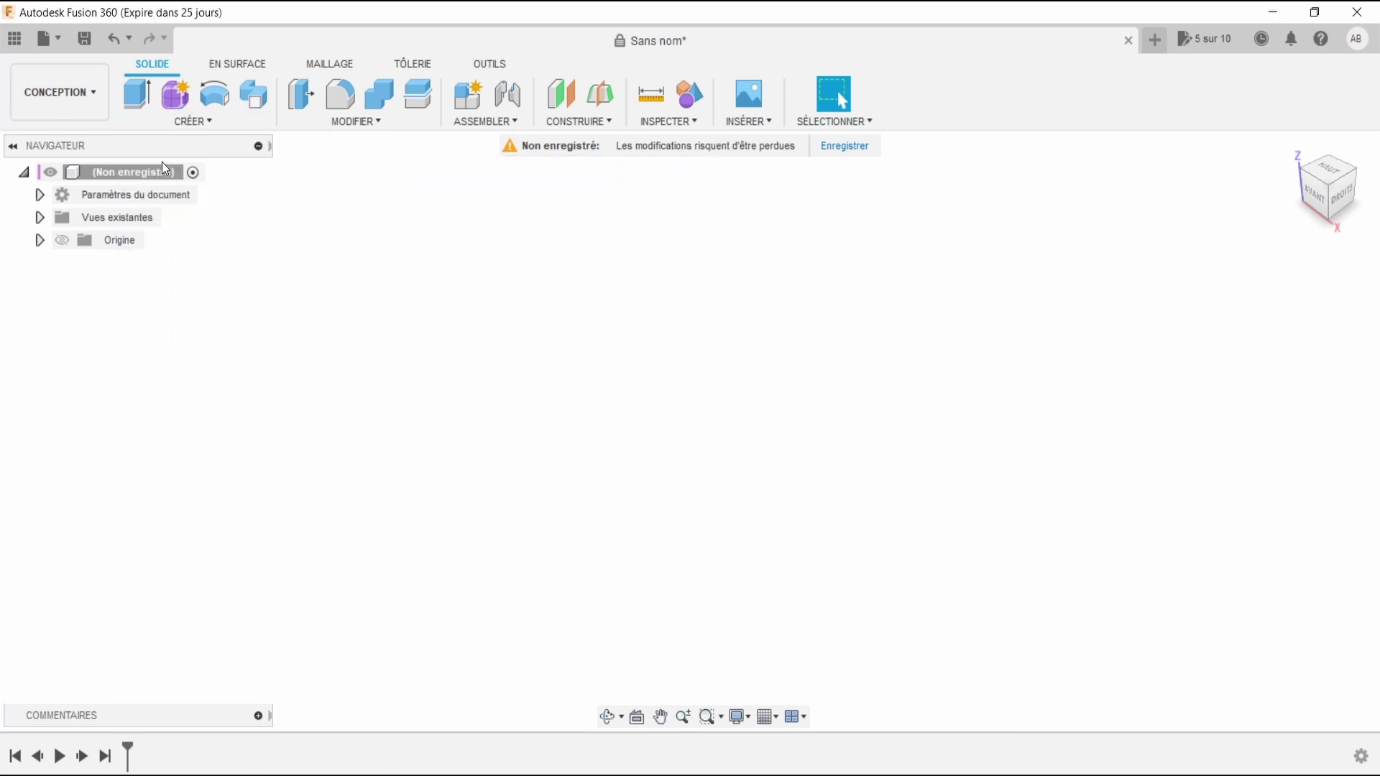
pyautogui.click(726, 406)
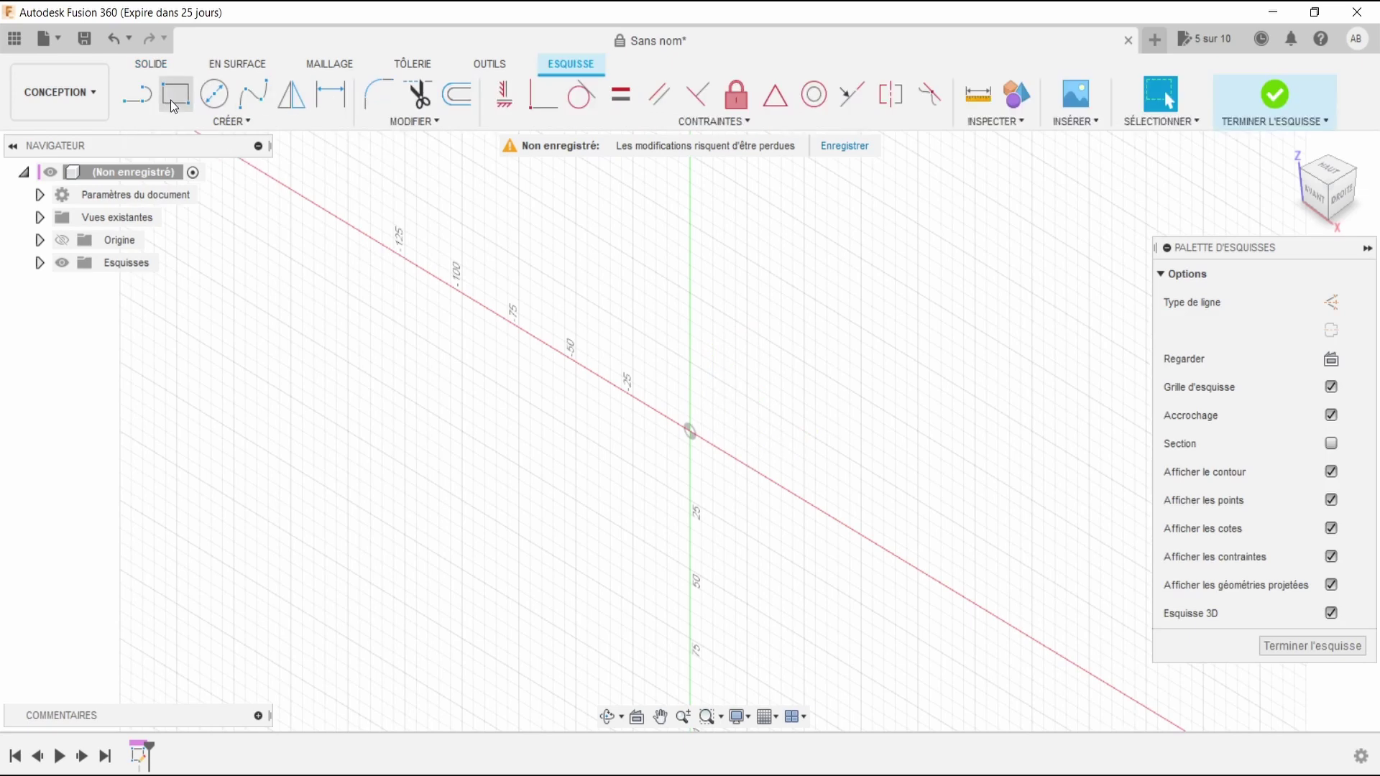
pyautogui.click(160, 91)
pyautogui.click(690, 431)
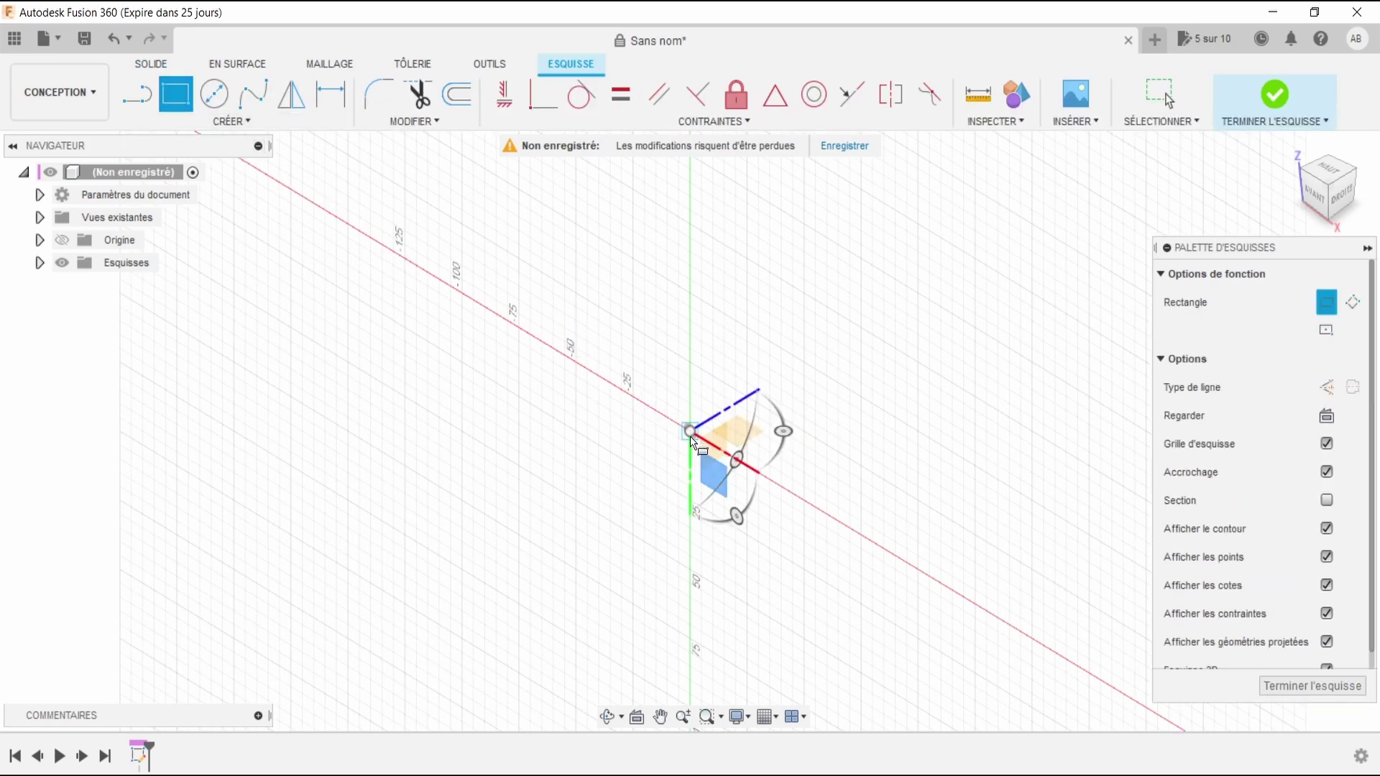
pyautogui.click(964, 321)
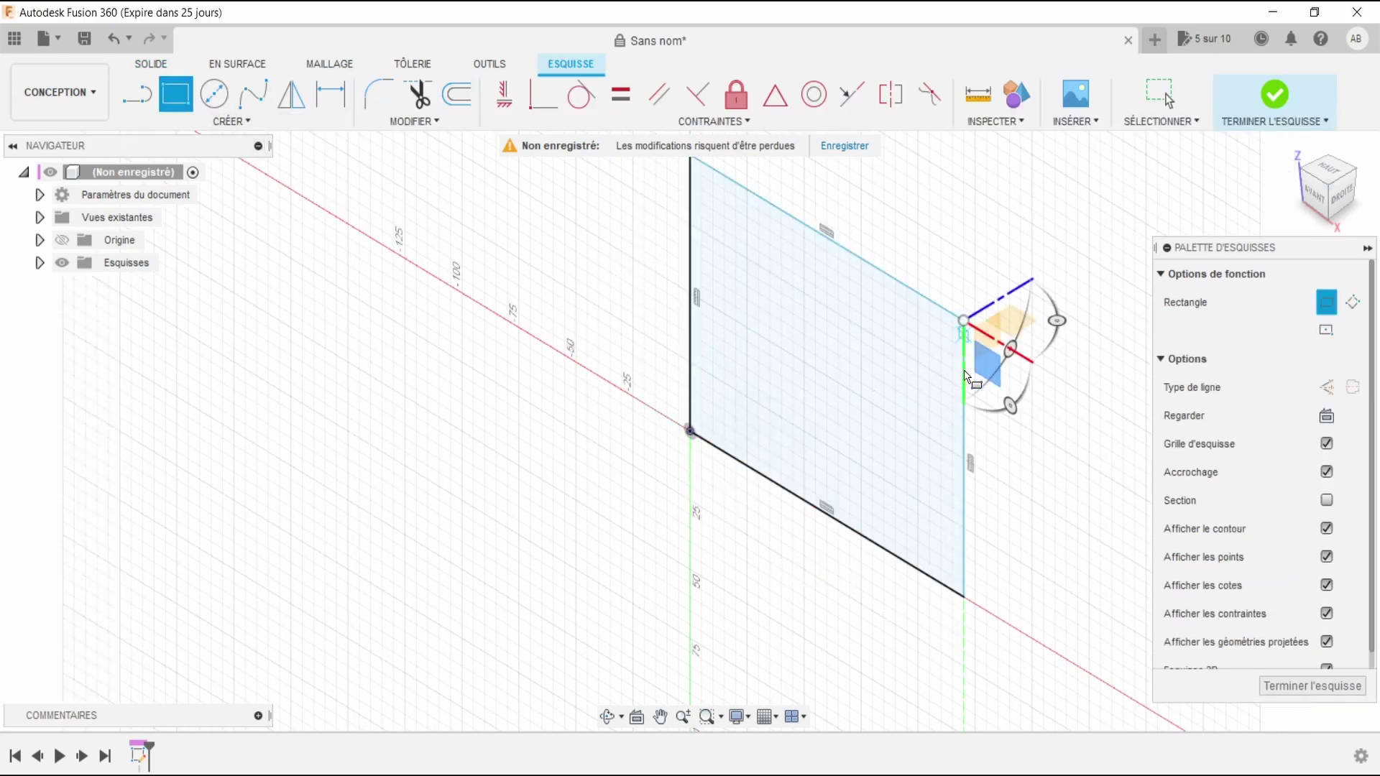
# Dimension the rectangle's width with the parameter largeur, placing the dimension below its lower edge
pyautogui.click(1315, 198)
pyautogui.moveTo(727, 575)
pyautogui.mouseDown(button='middle')
pyautogui.moveTo(629, 604)
pyautogui.moveTo(465, 705)
pyautogui.mouseUp(button='middle')
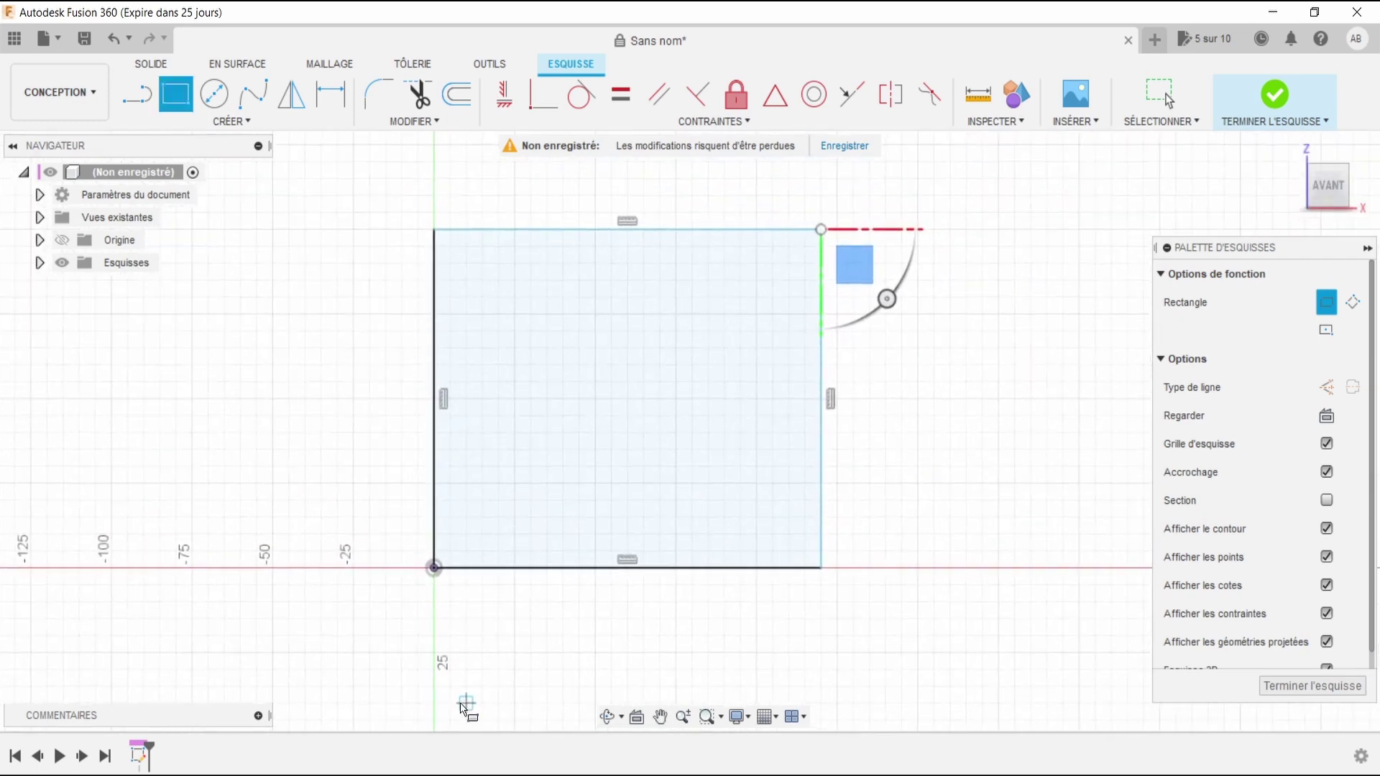
pyautogui.click(327, 103)
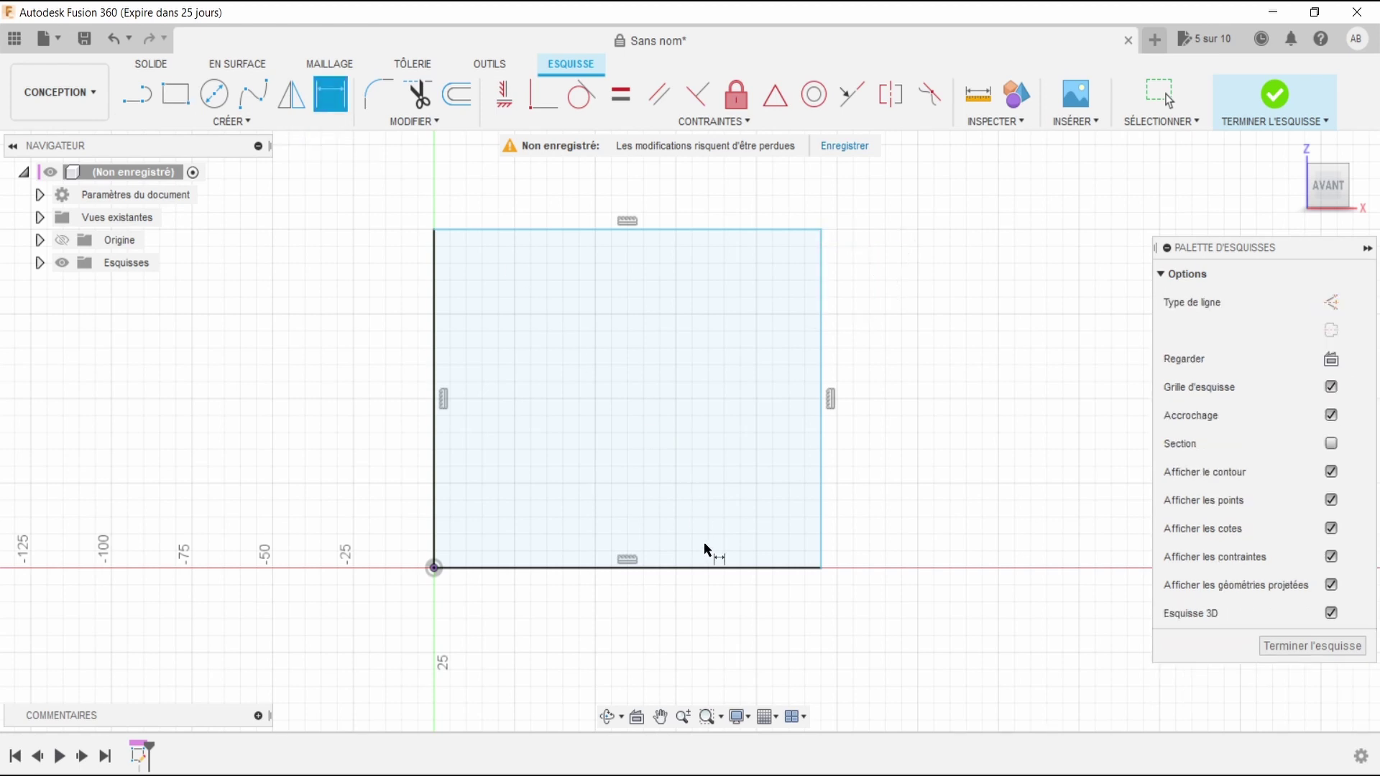
pyautogui.click(702, 644)
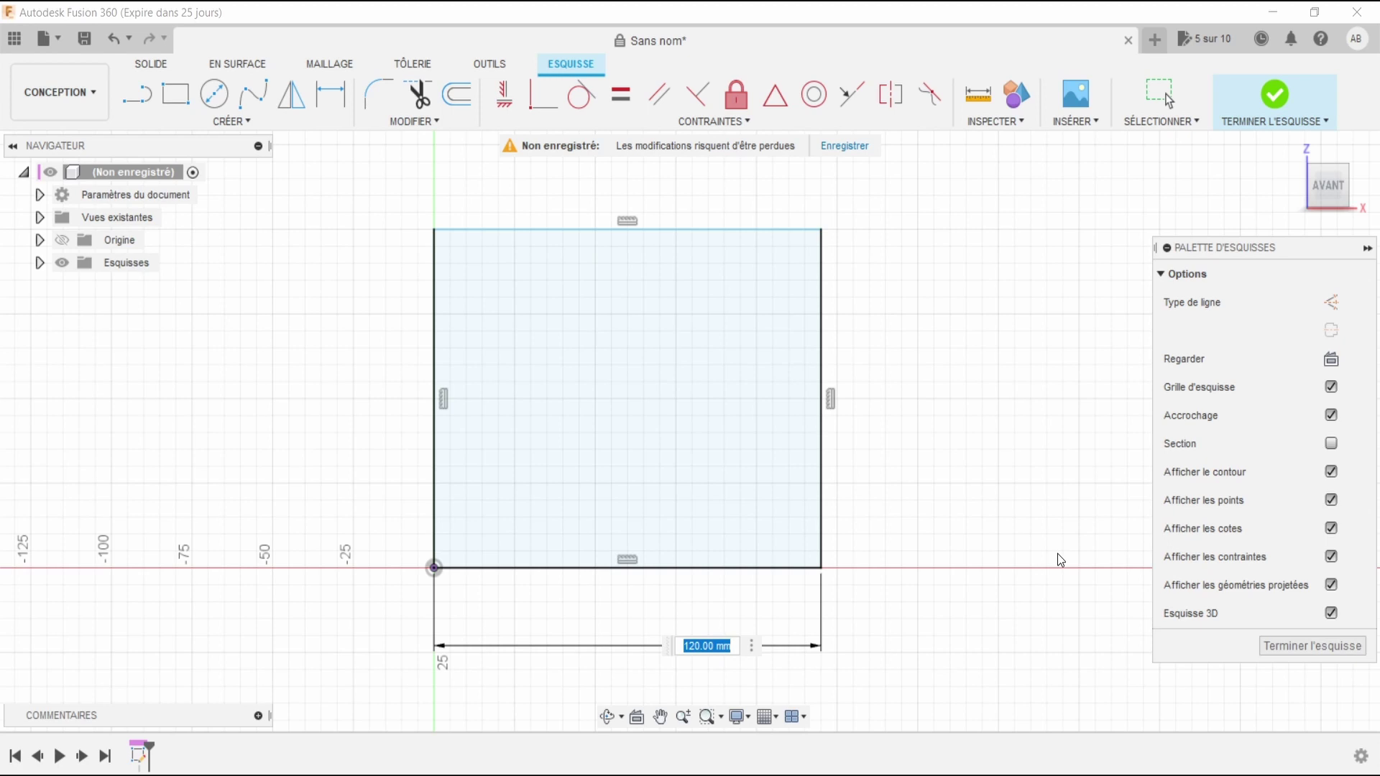
pyautogui.write('lar')
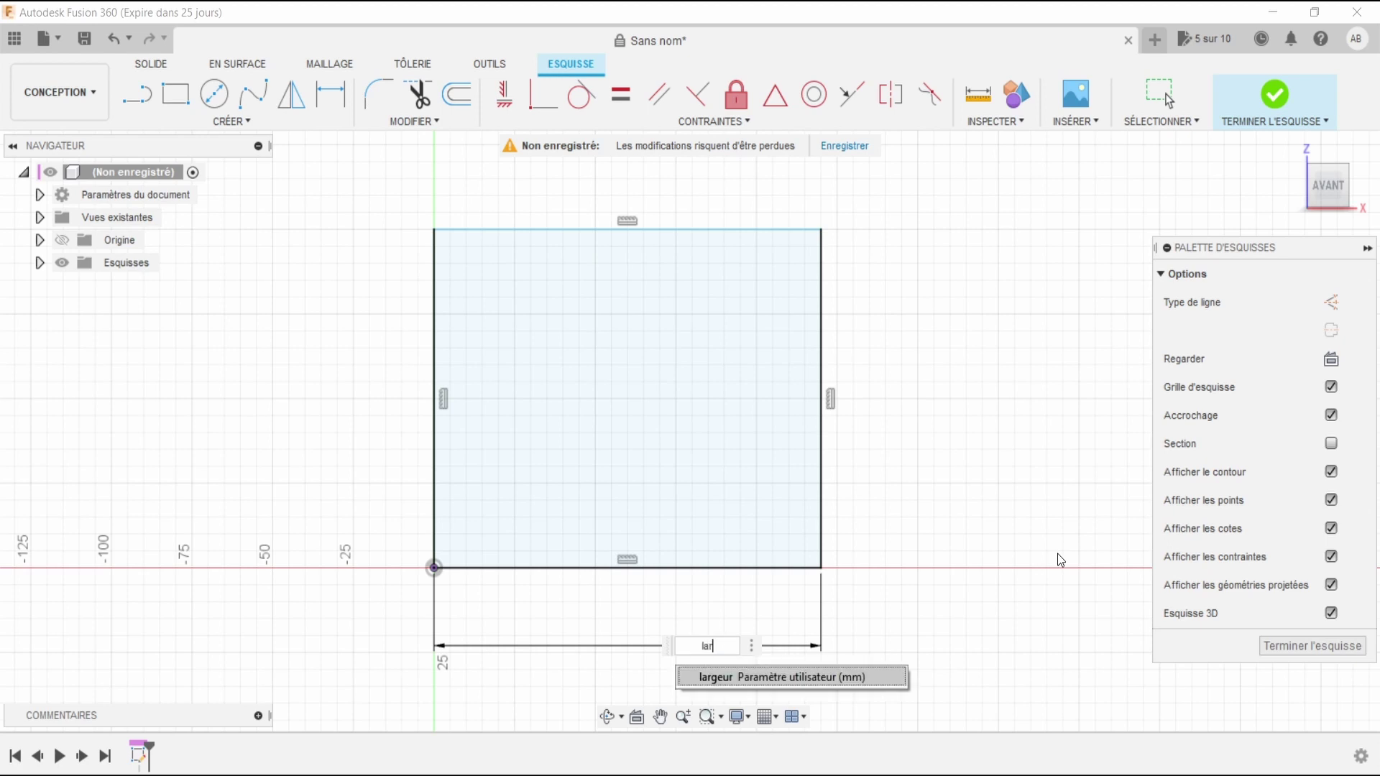
pyautogui.write('geur')
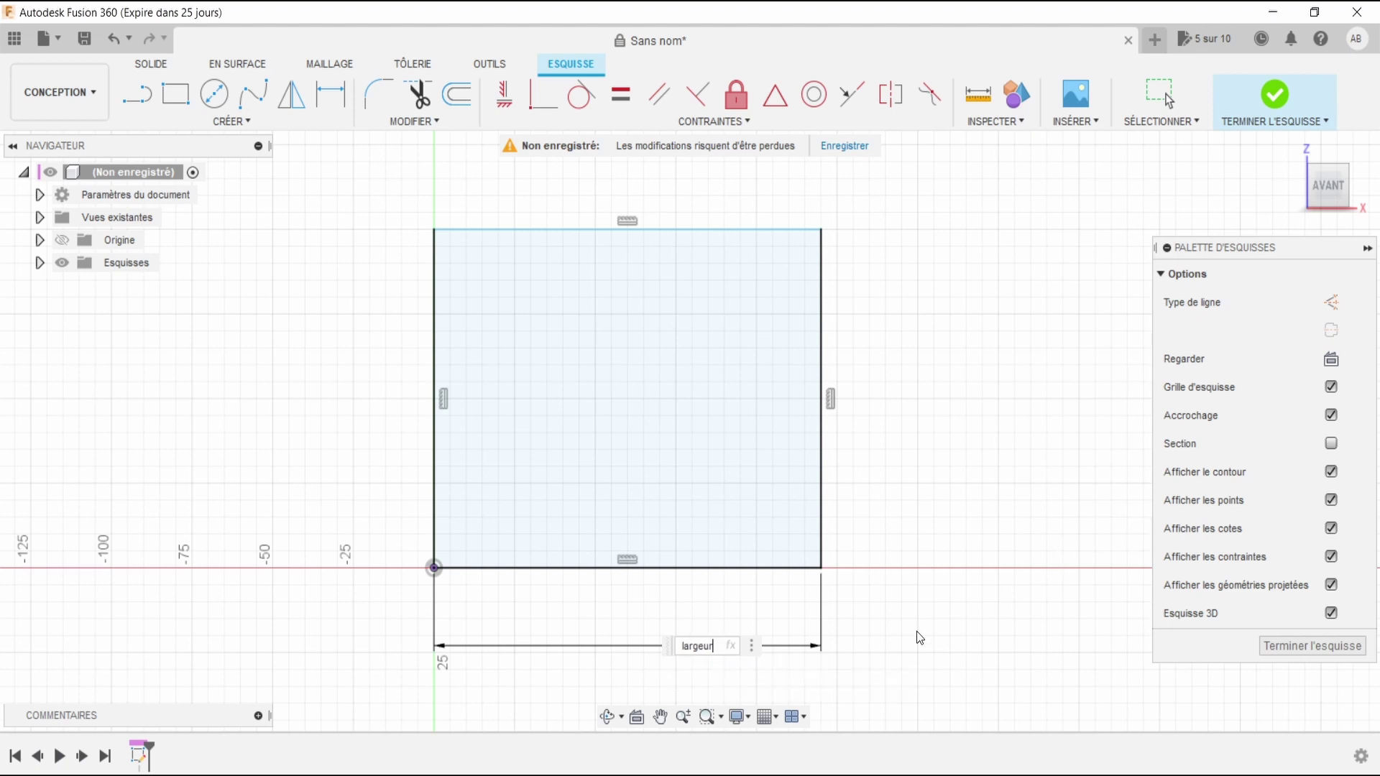
pyautogui.hotkey('ctrl', 'a')
pyautogui.press('Return')
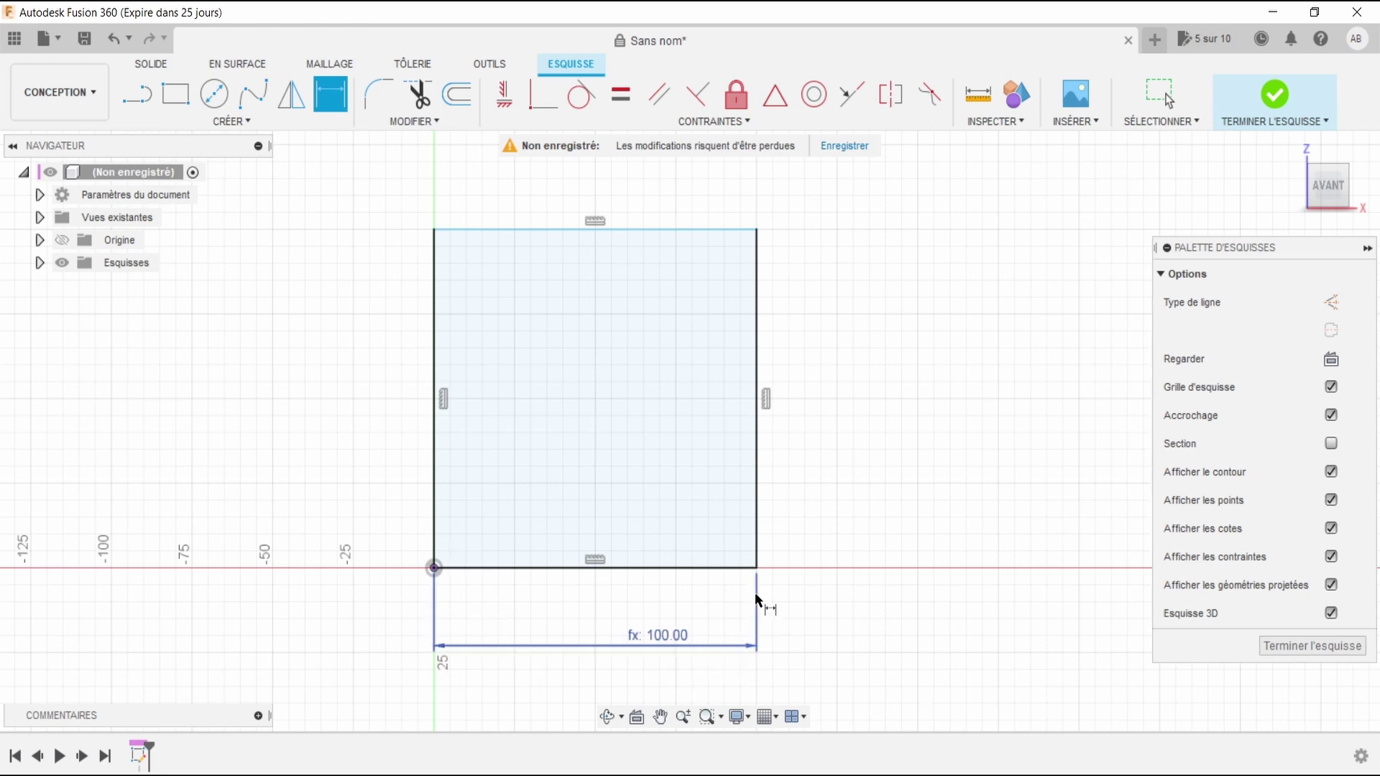
# Dimension the rectangle's left edge with the parameter hauteur and finish the sketch
pyautogui.click(434, 402)
pyautogui.click(280, 424)
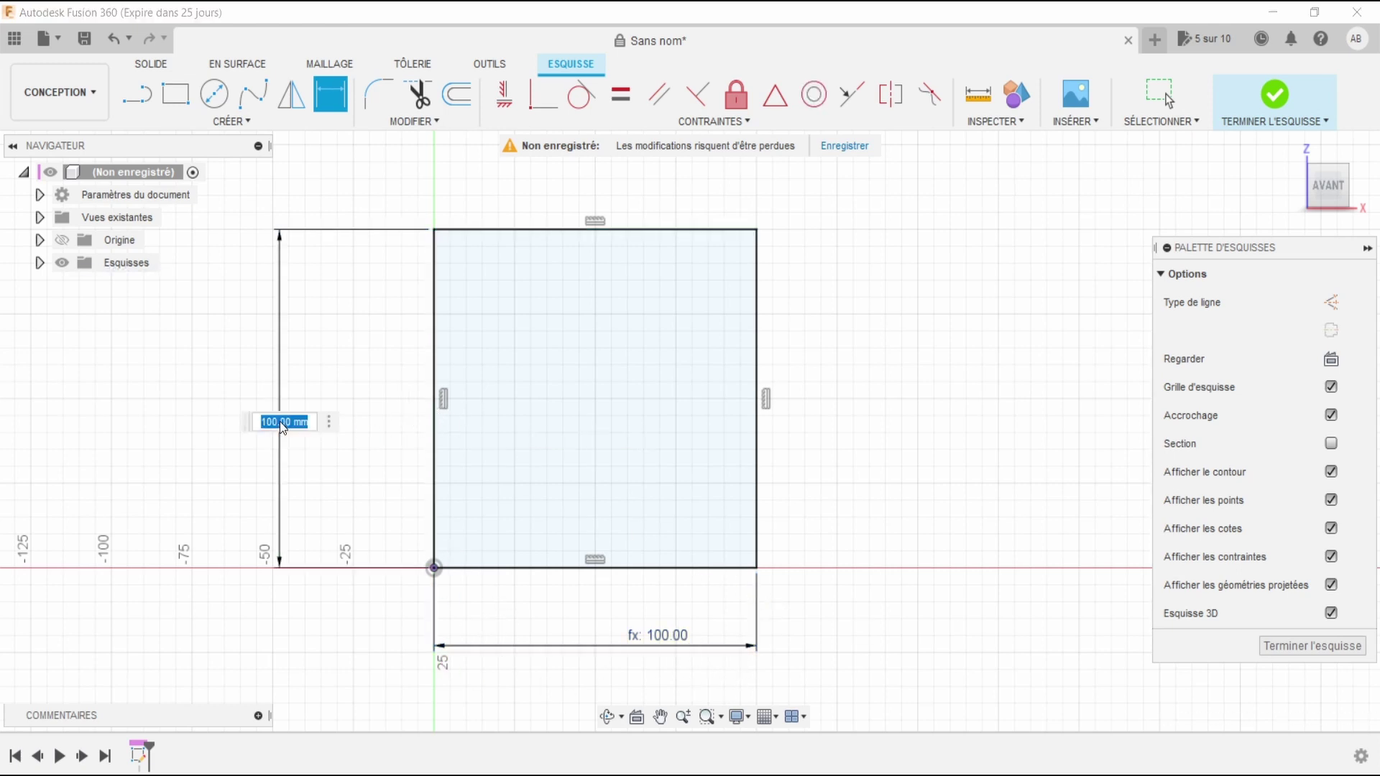
pyautogui.write('hauteur')
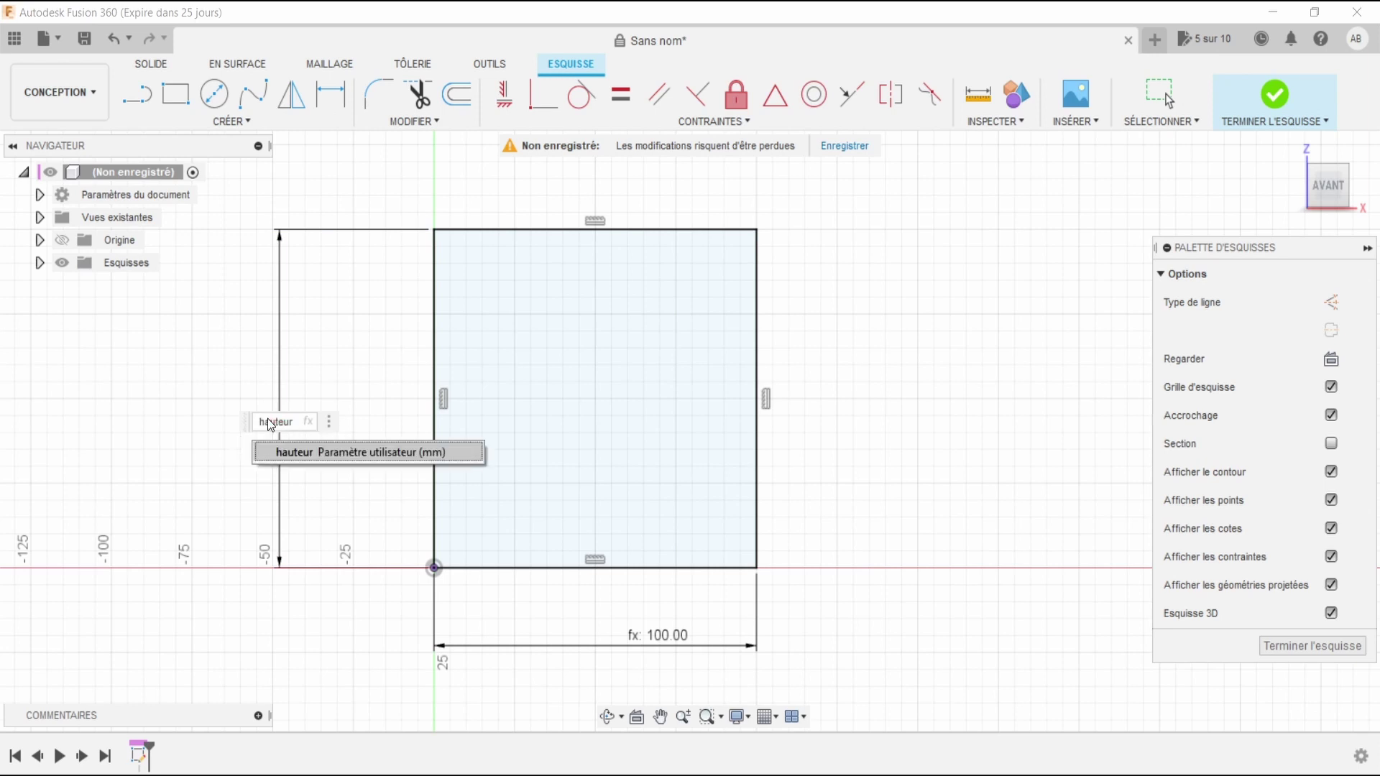
pyautogui.press('Return')
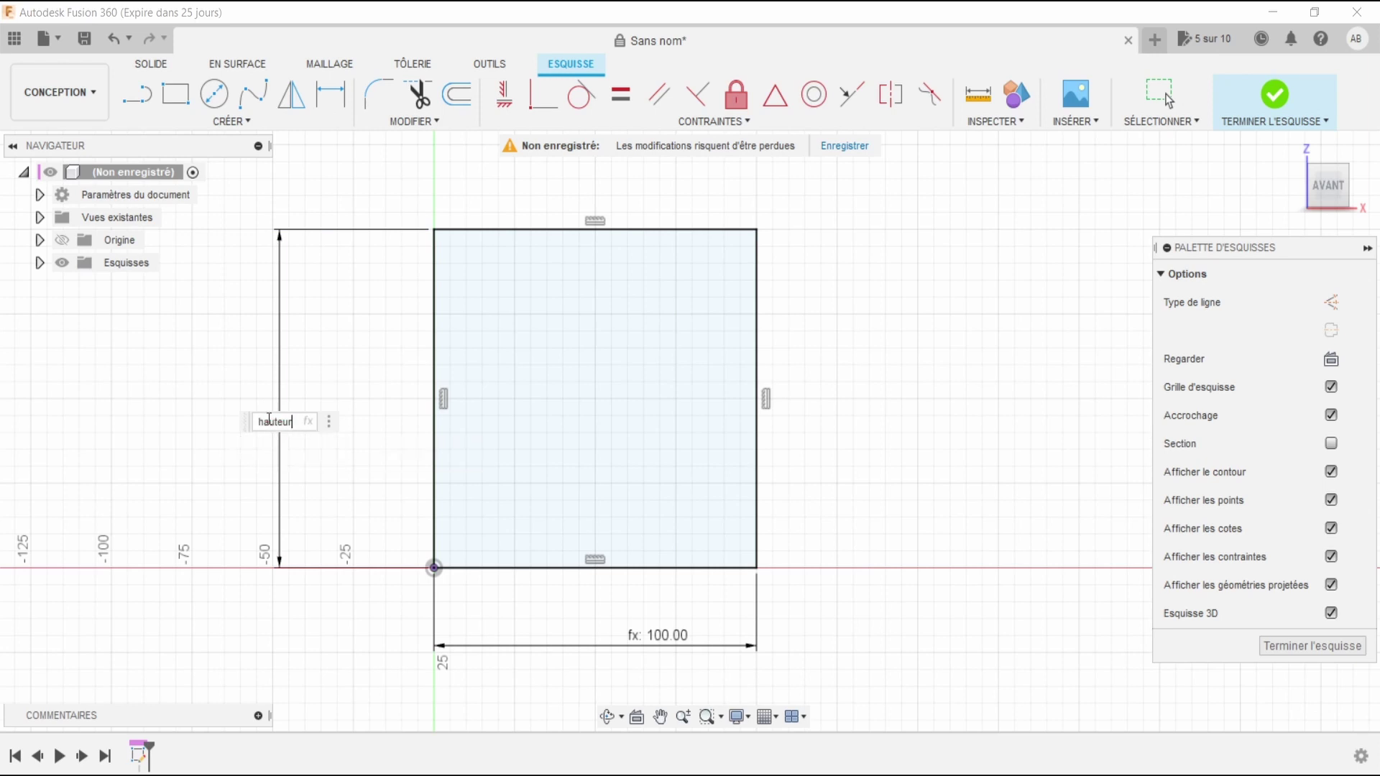
pyautogui.press('Return')
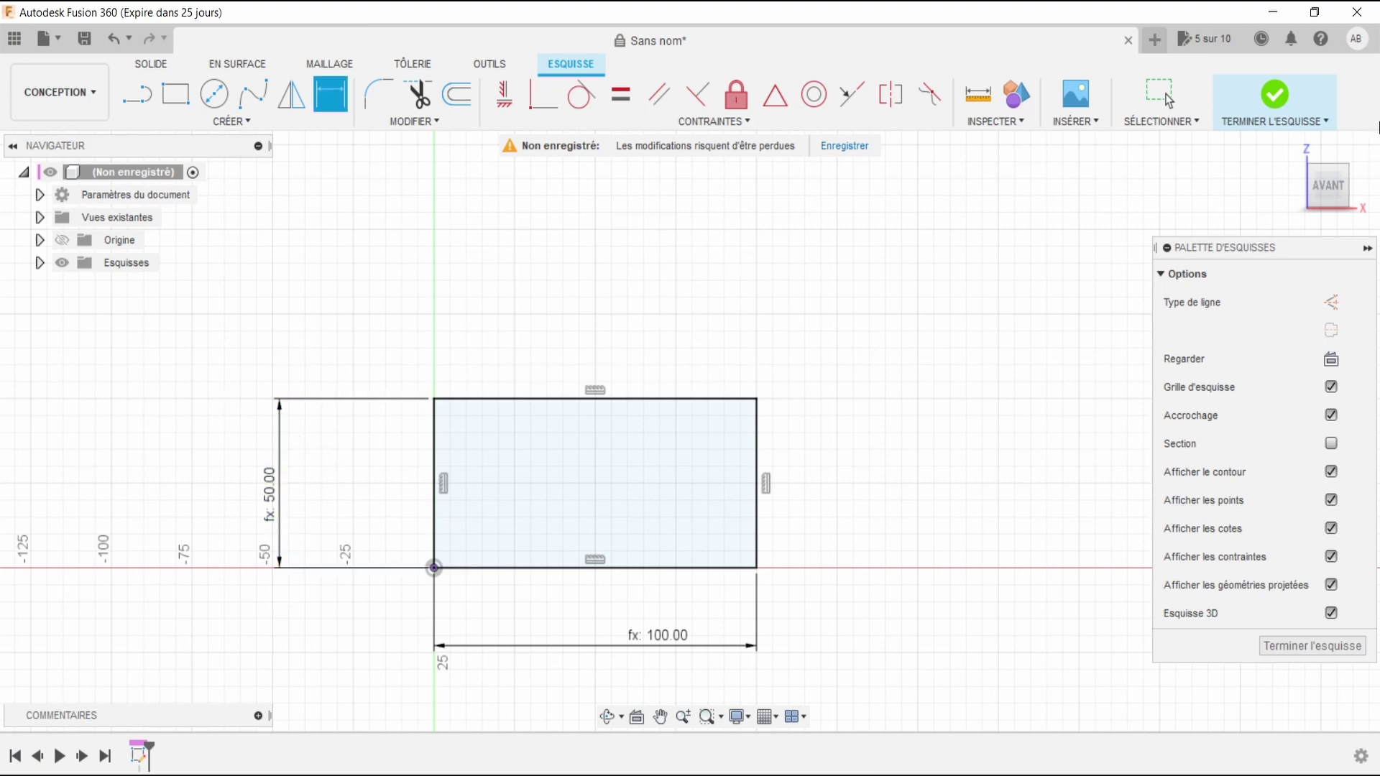
pyautogui.click(1276, 101)
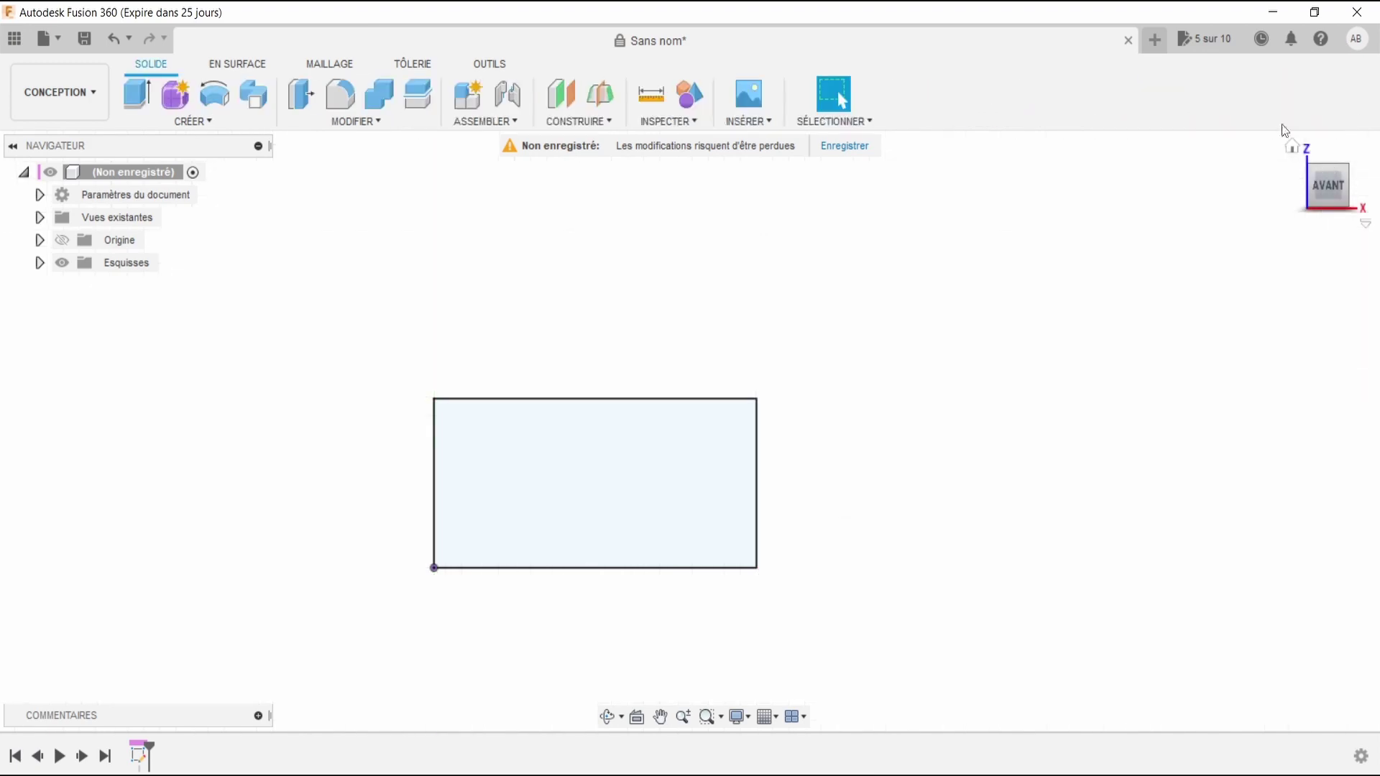
# Sketch a rectangle about 85 mm wide and 70 mm high from the origin on the side (YZ) plane
pyautogui.keyDown('shift'); pyautogui.moveTo(690, 432); pyautogui.dragTo(503, 431, button='middle'); pyautogui.keyUp('shift')
pyautogui.click(192, 121)
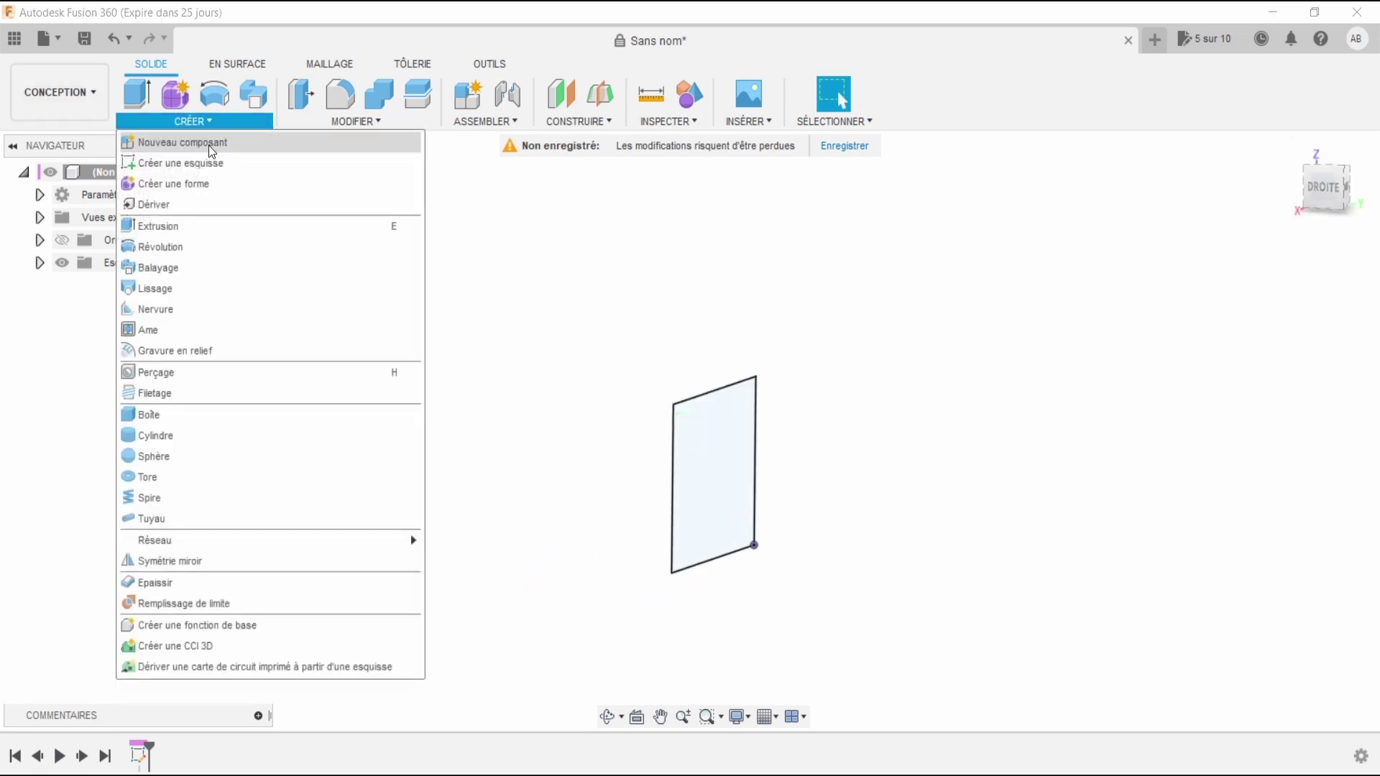
pyautogui.click(202, 162)
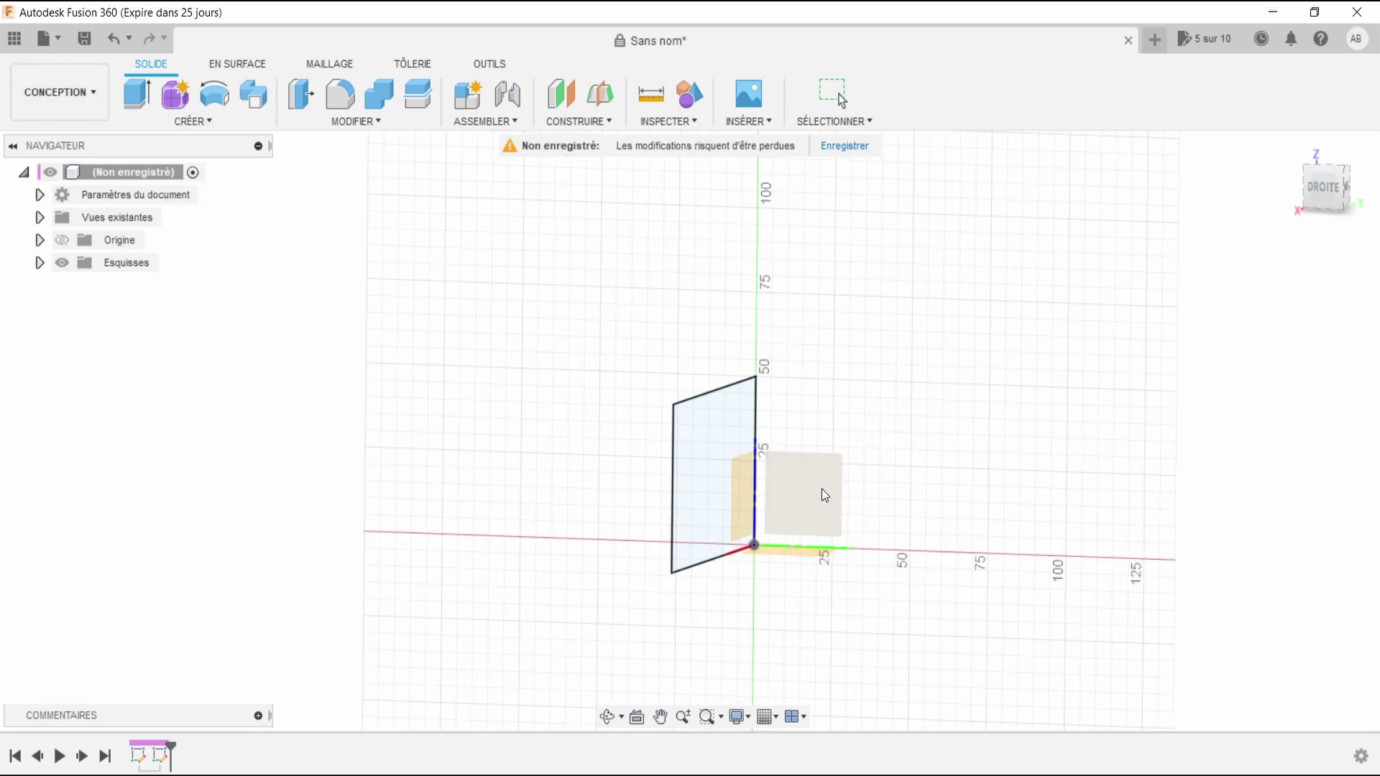
pyautogui.click(822, 489)
pyautogui.click(175, 94)
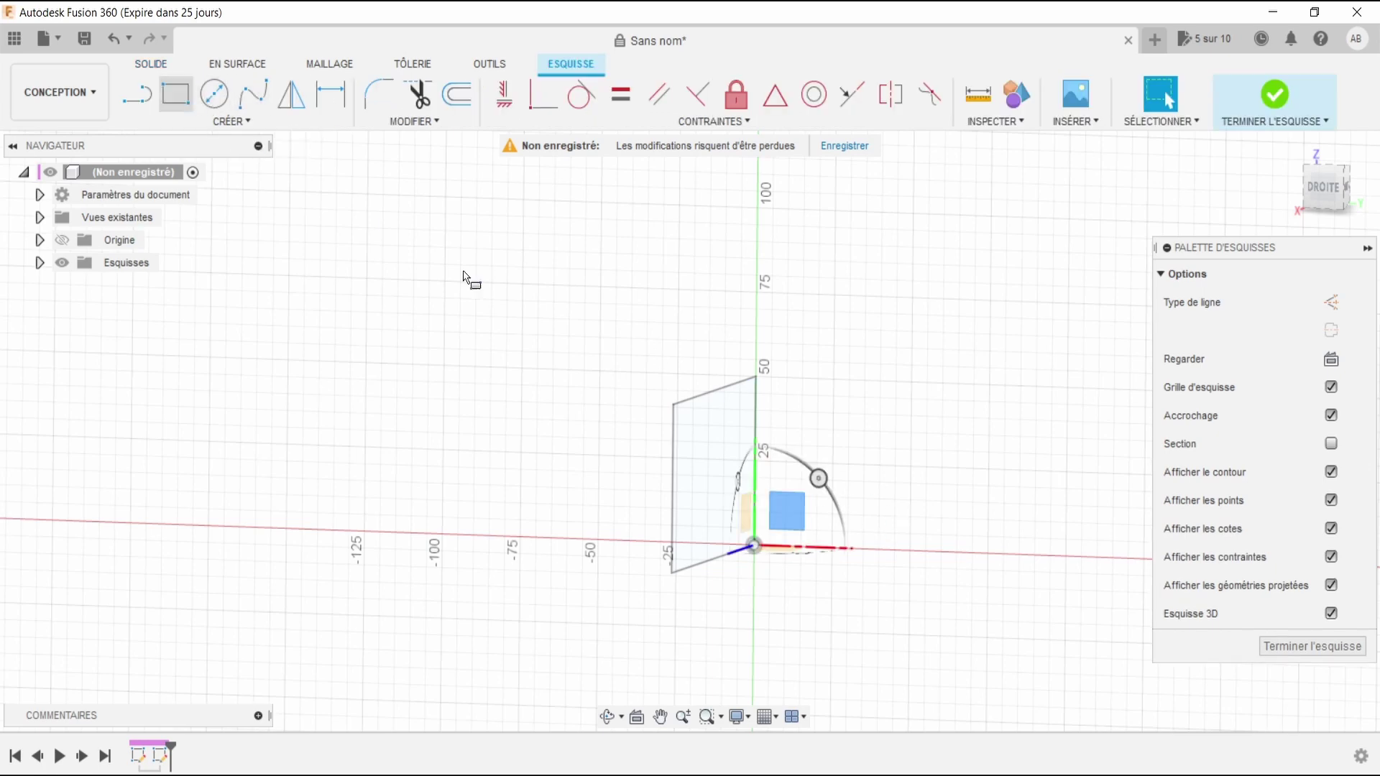
pyautogui.click(754, 546)
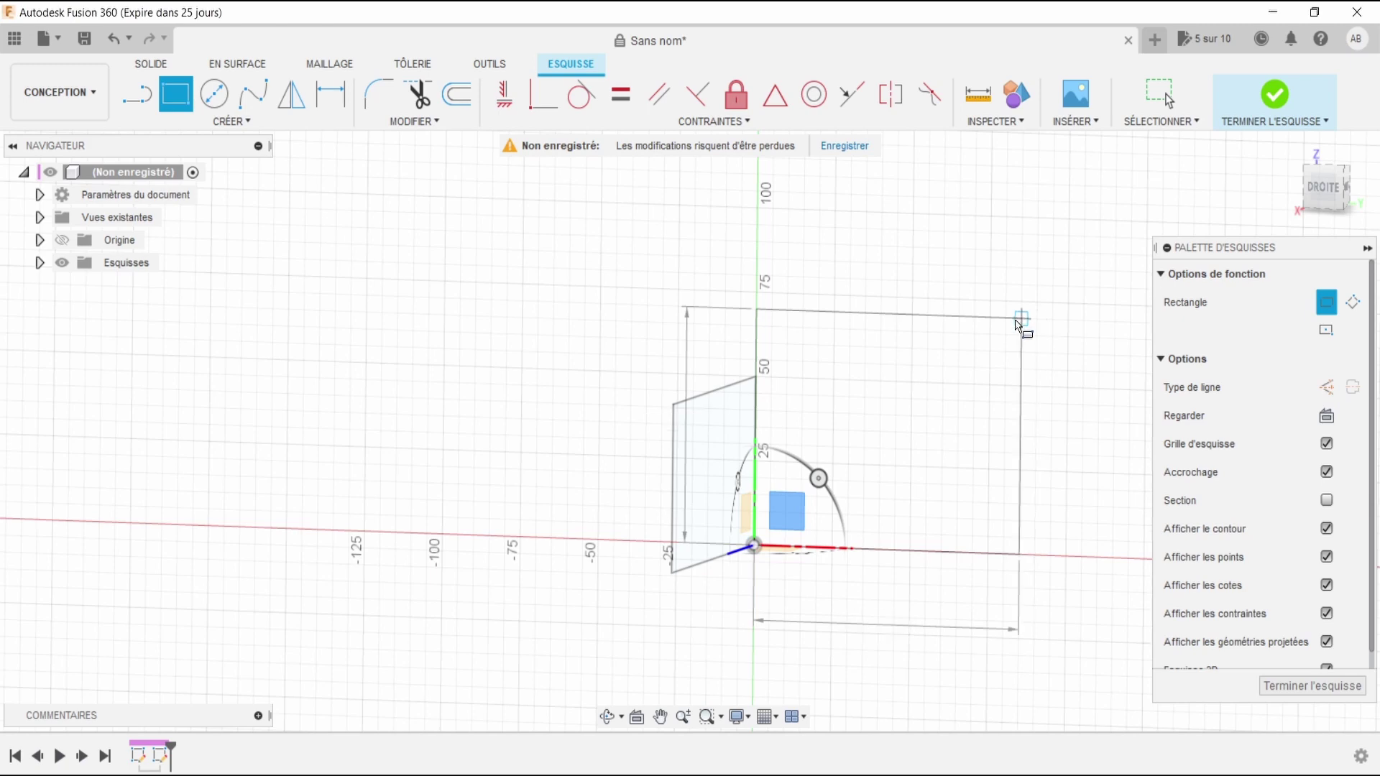
pyautogui.click(1021, 318)
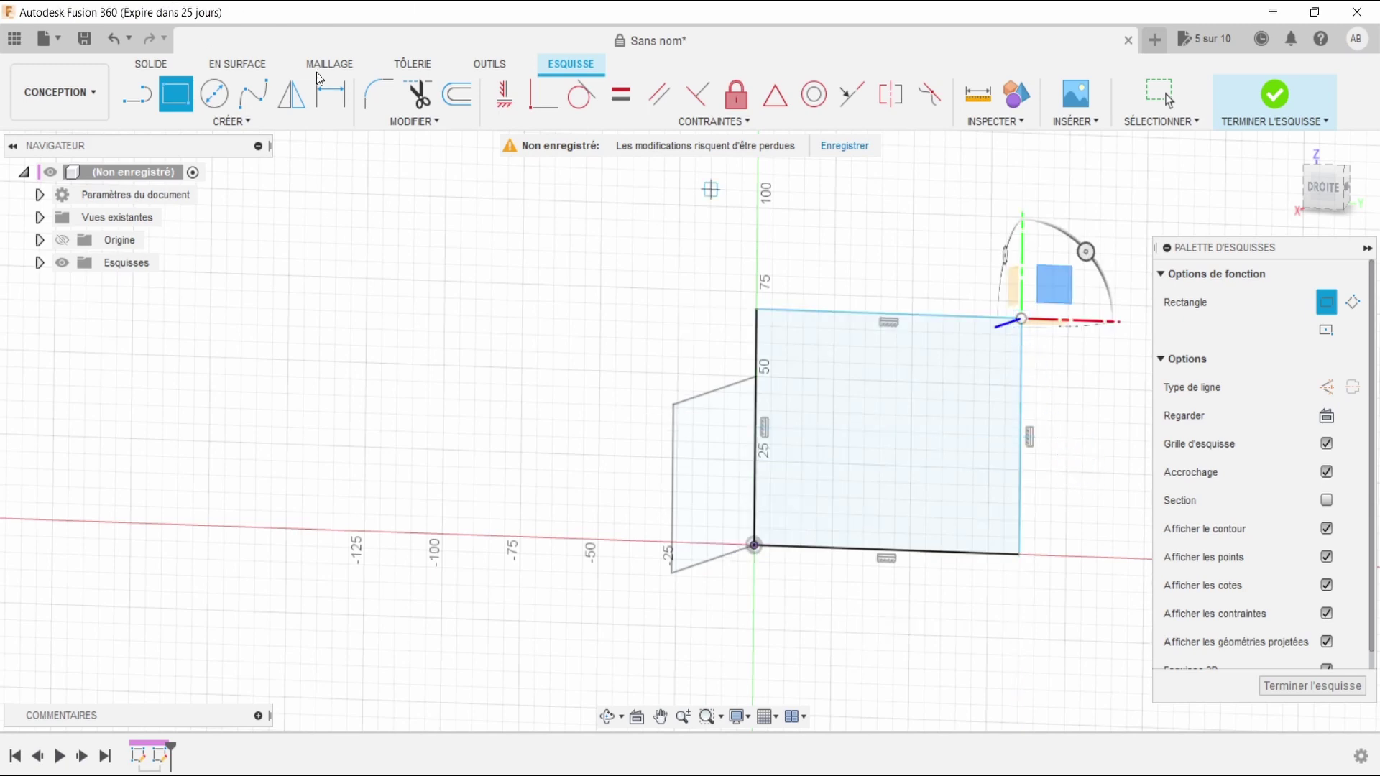
# Dimension the new rectangle's vertical edge at the origin with the parameter hauteur, placing the dimension beyond the first sketch
pyautogui.click(325, 93)
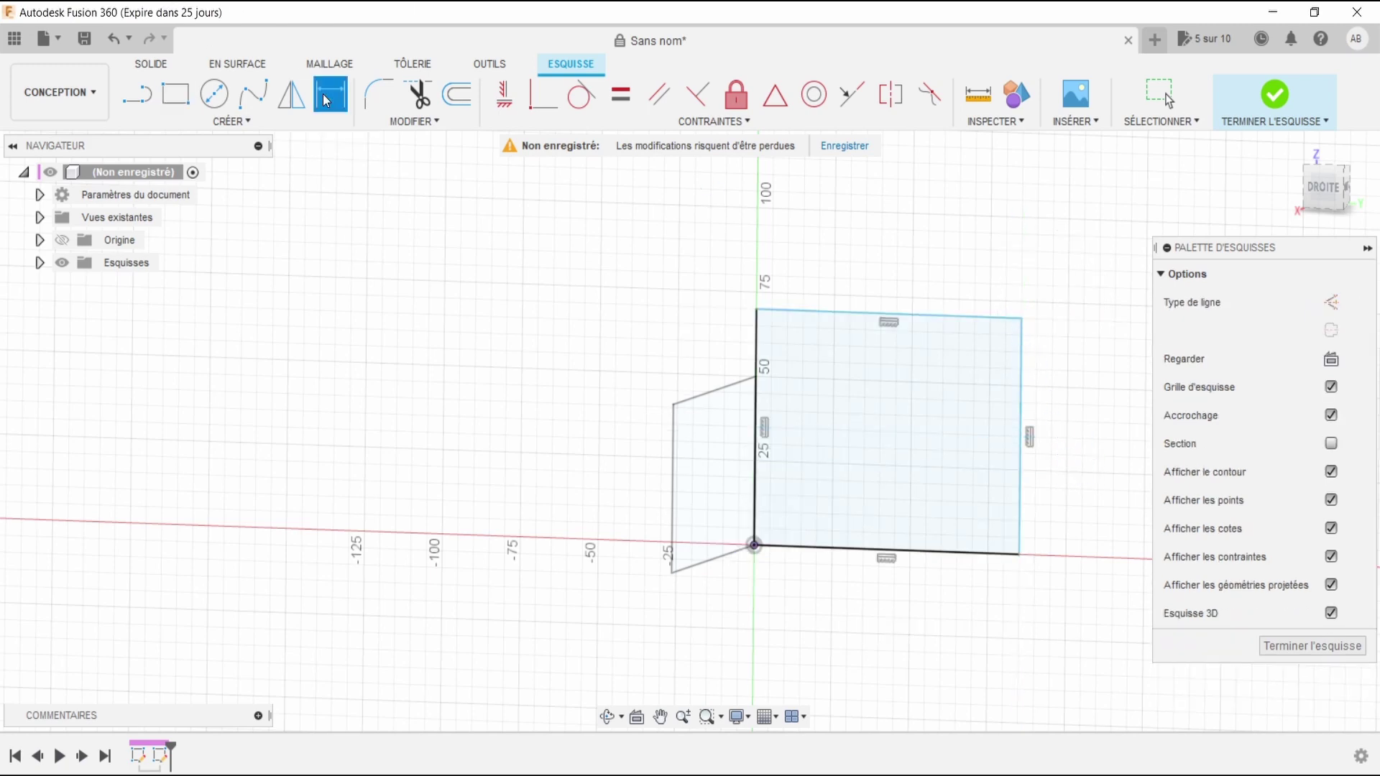
pyautogui.click(756, 341)
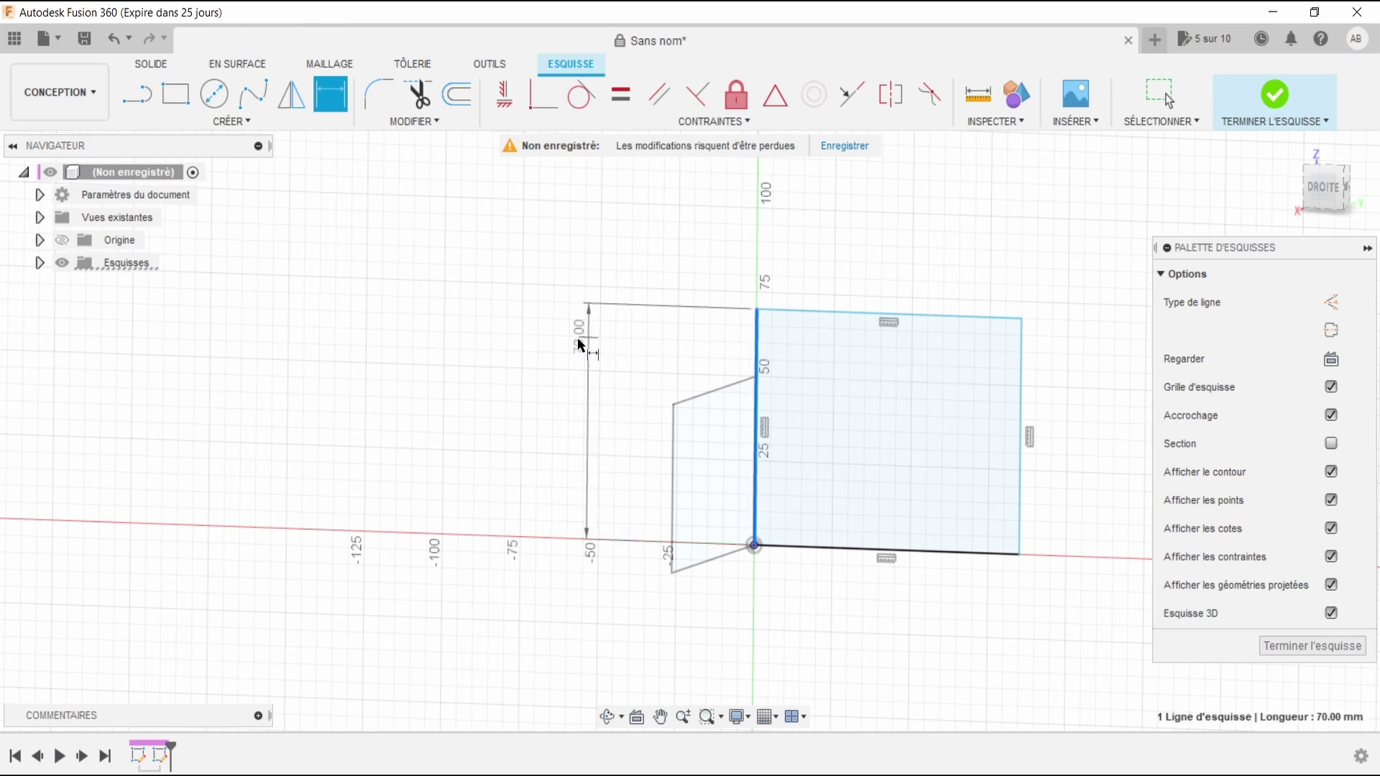
pyautogui.click(578, 345)
pyautogui.write('hauteur')
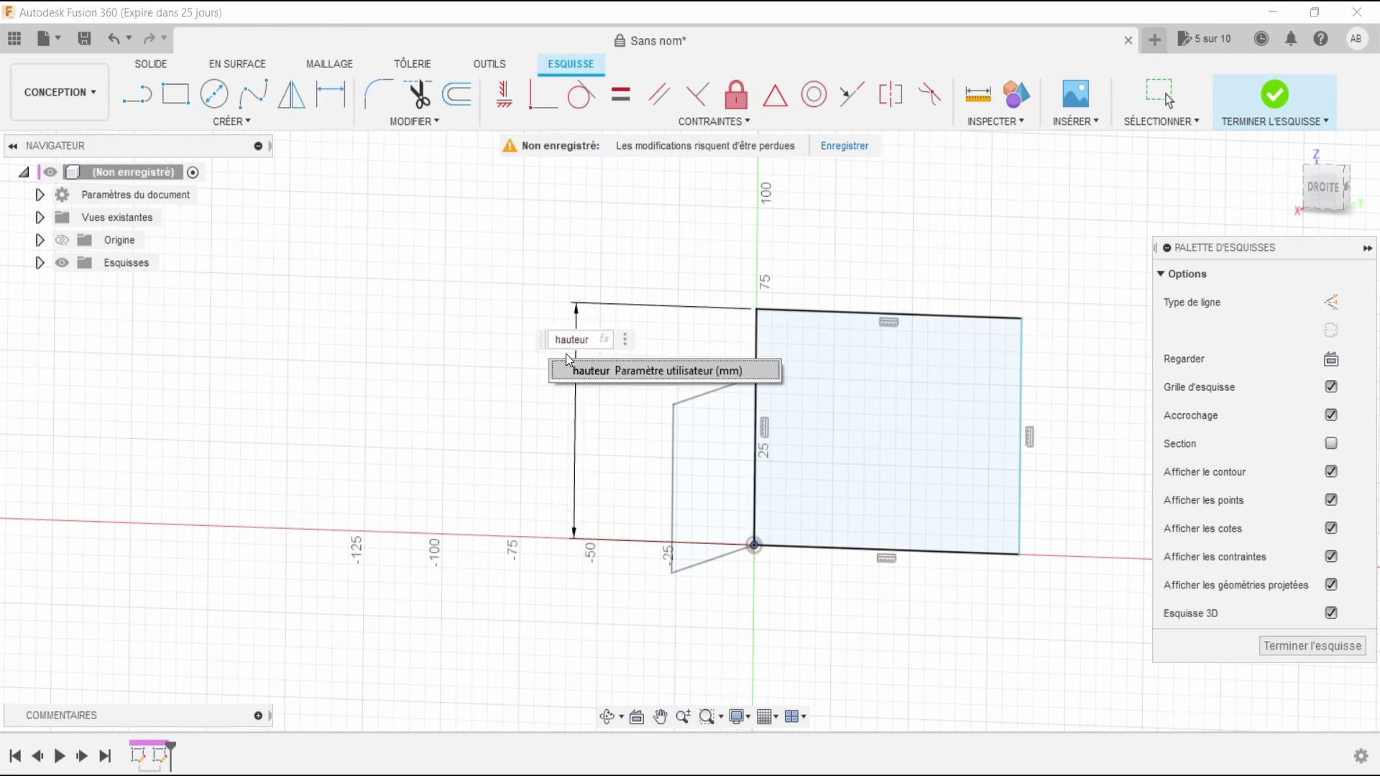
pyautogui.press('Return')
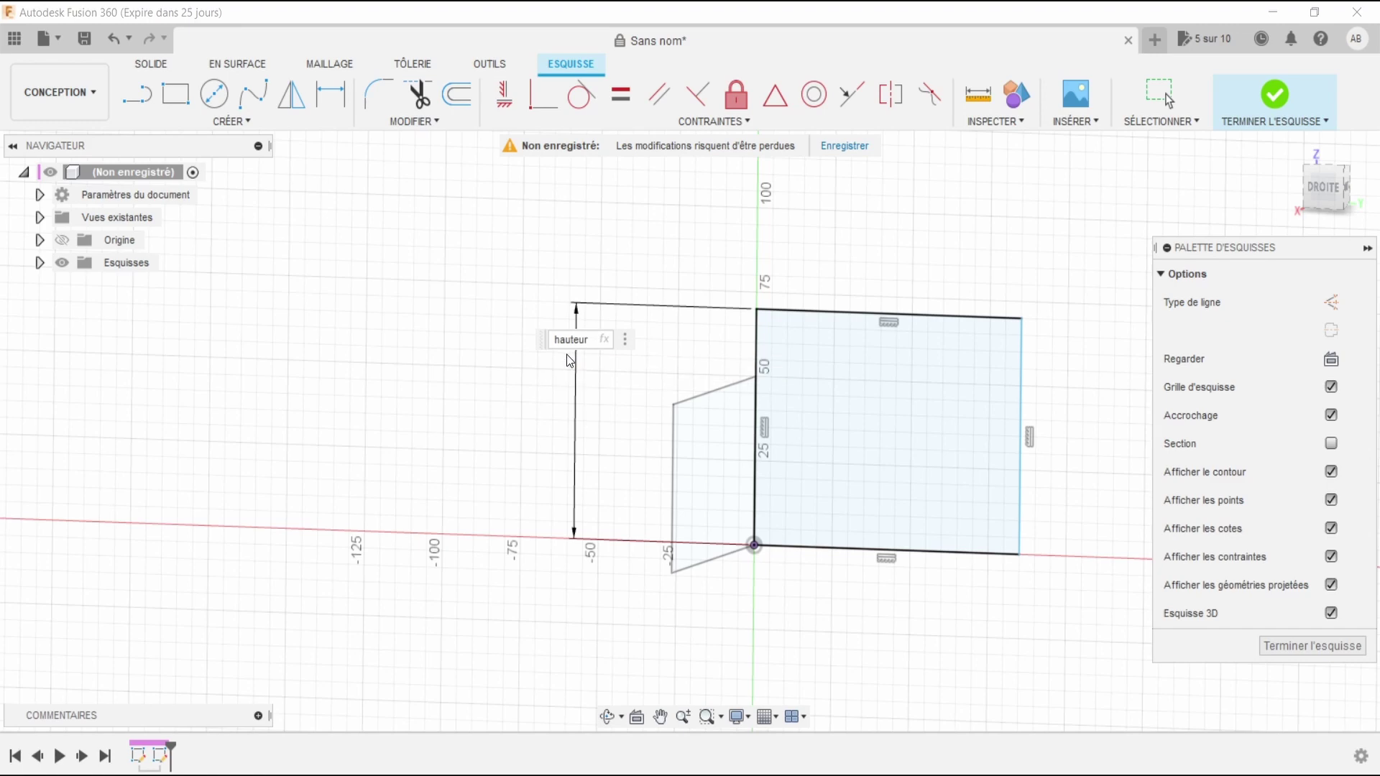
pyautogui.press('Return')
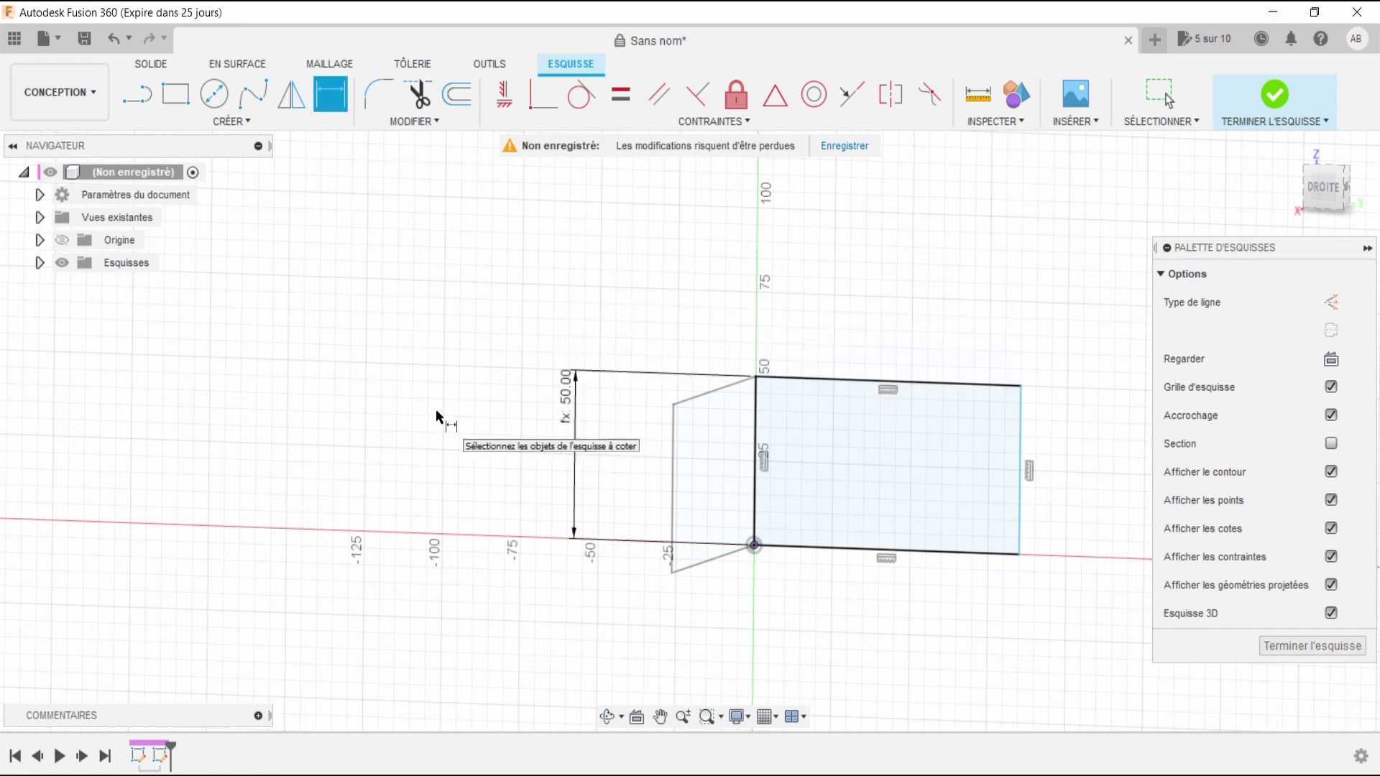
# Dimension the rectangle's upper edge with the parameter profondeur, placing the dimension above it
pyautogui.click(970, 384)
pyautogui.click(985, 269)
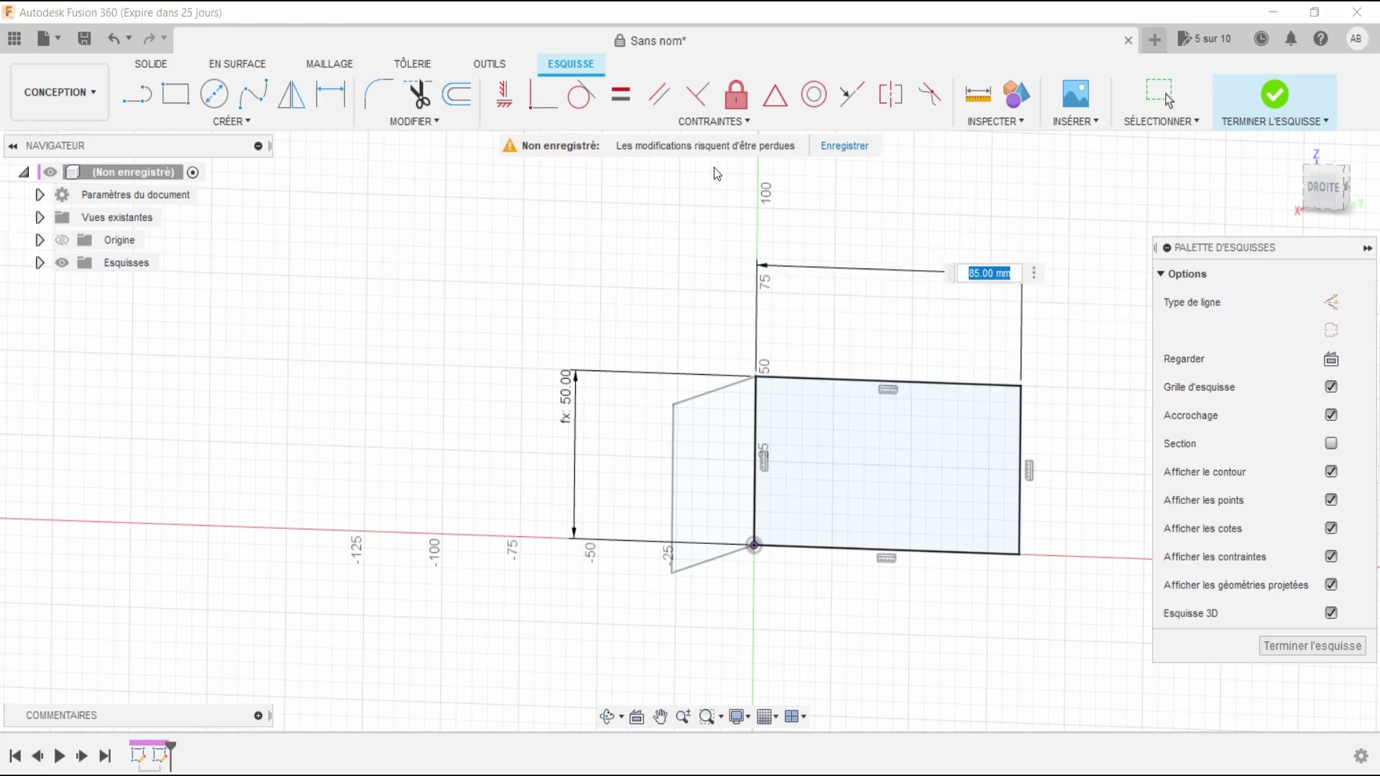
pyautogui.write('profon')
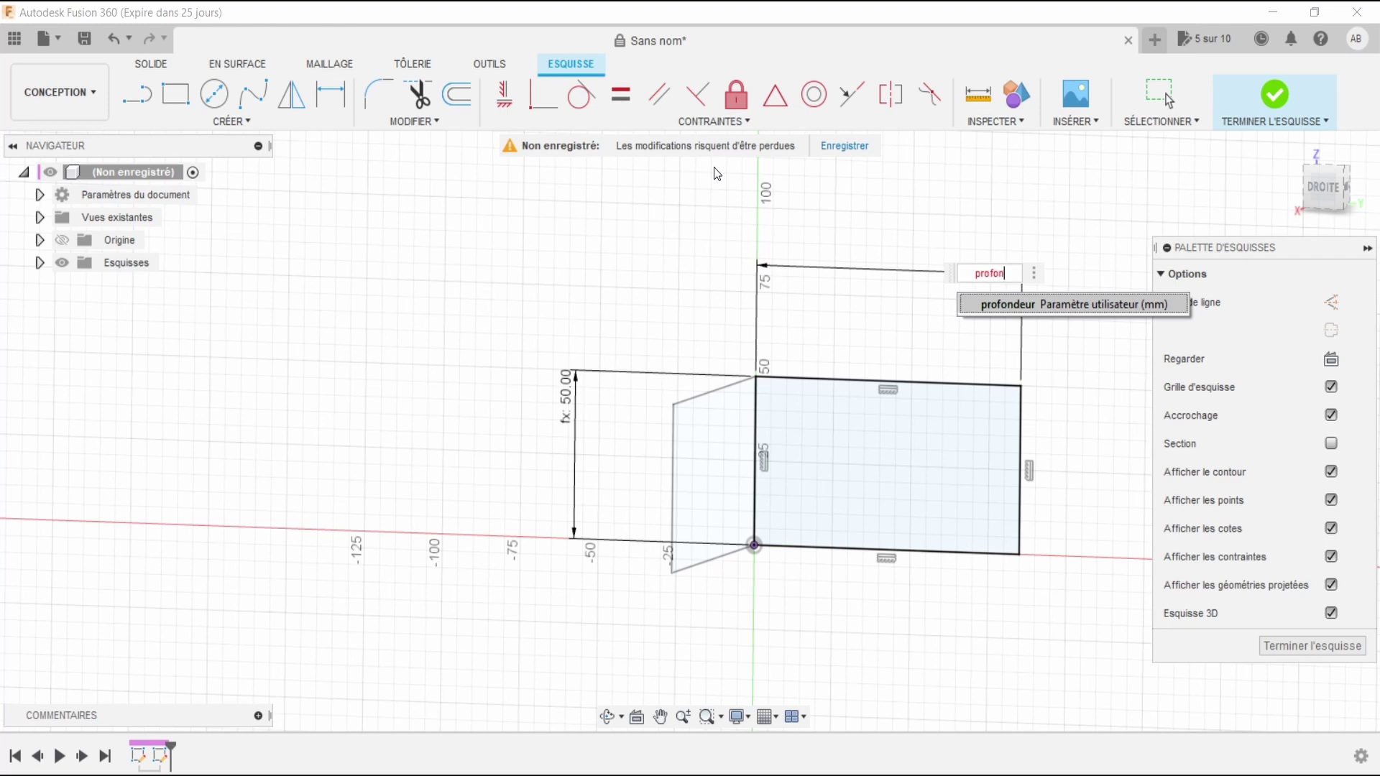
pyautogui.write('deur')
pyautogui.press('Return')
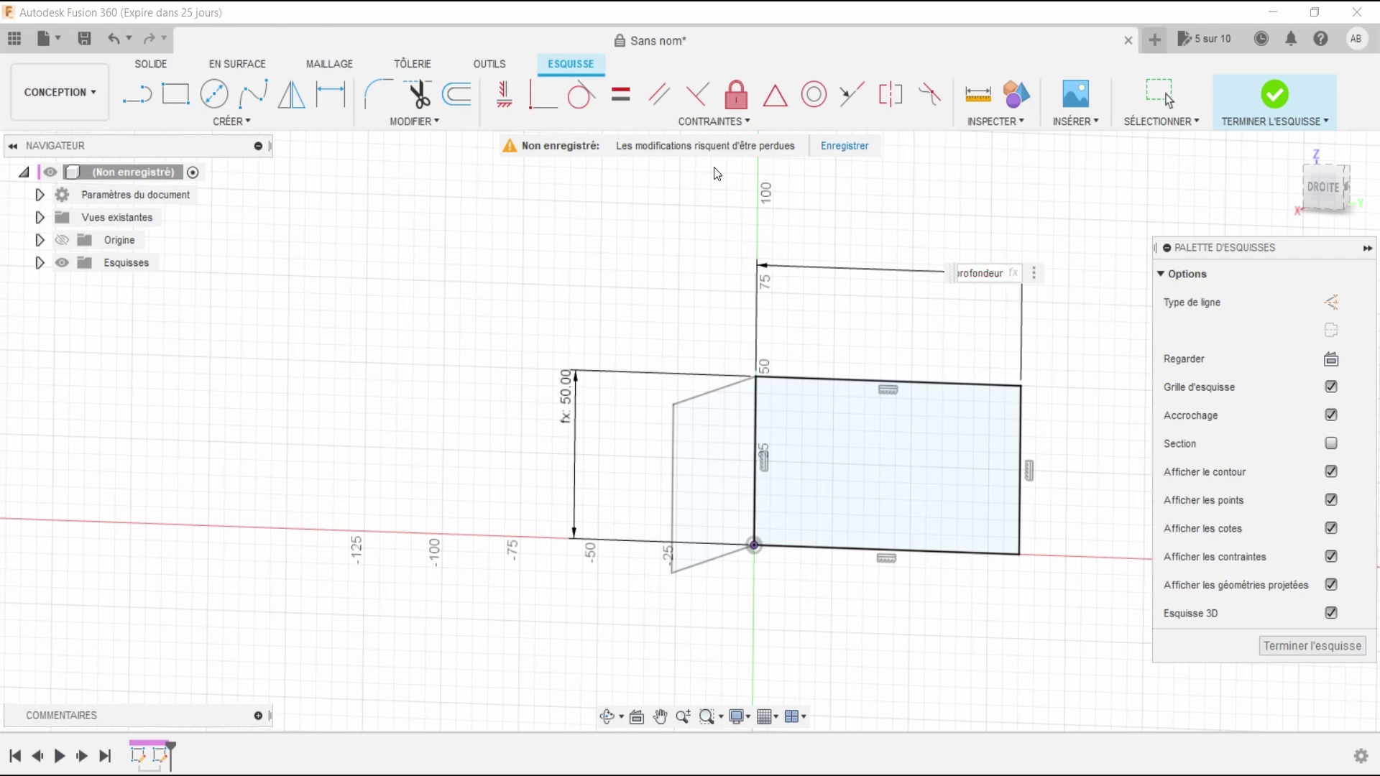
pyautogui.press('Return')
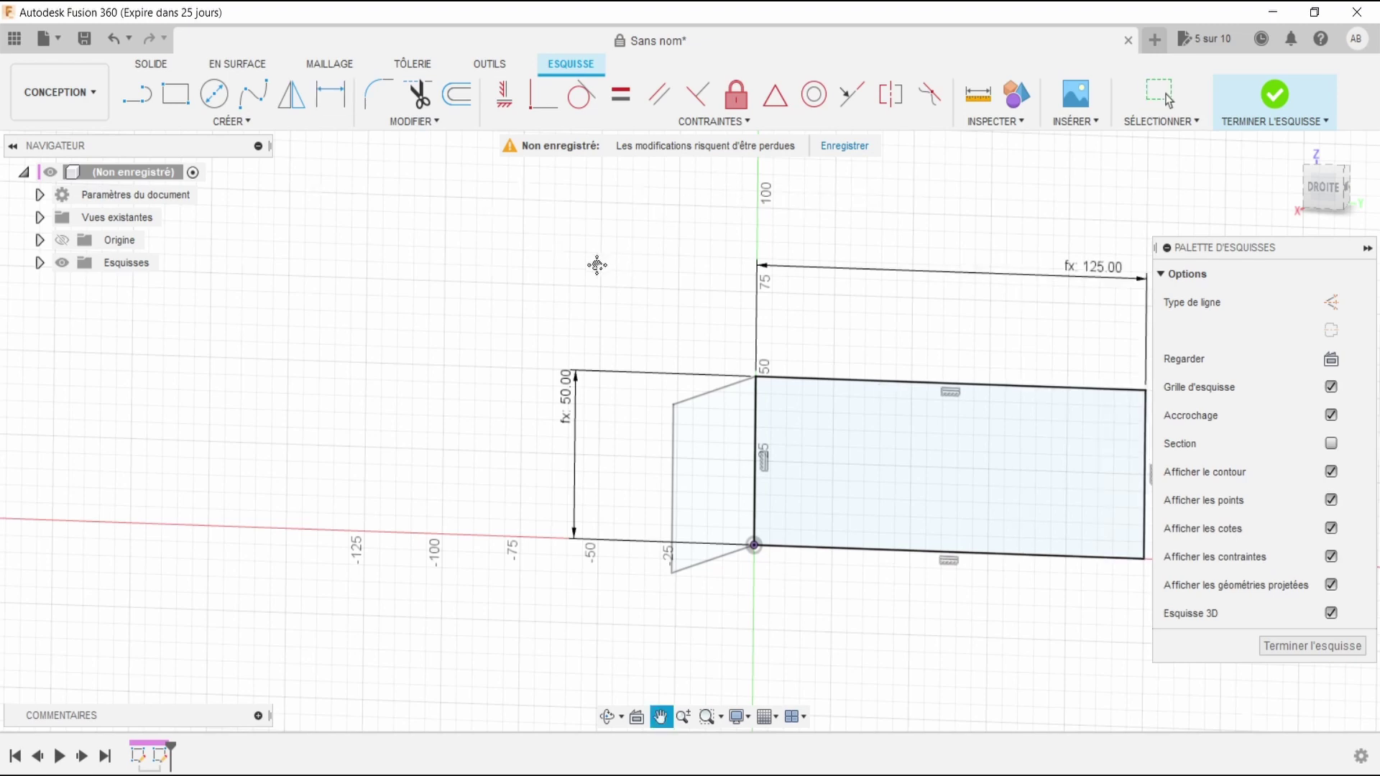
pyautogui.moveTo(594, 266); pyautogui.dragTo(340, 296, button='middle')
pyautogui.press('d')
pyautogui.scroll(-5, 647, 554)
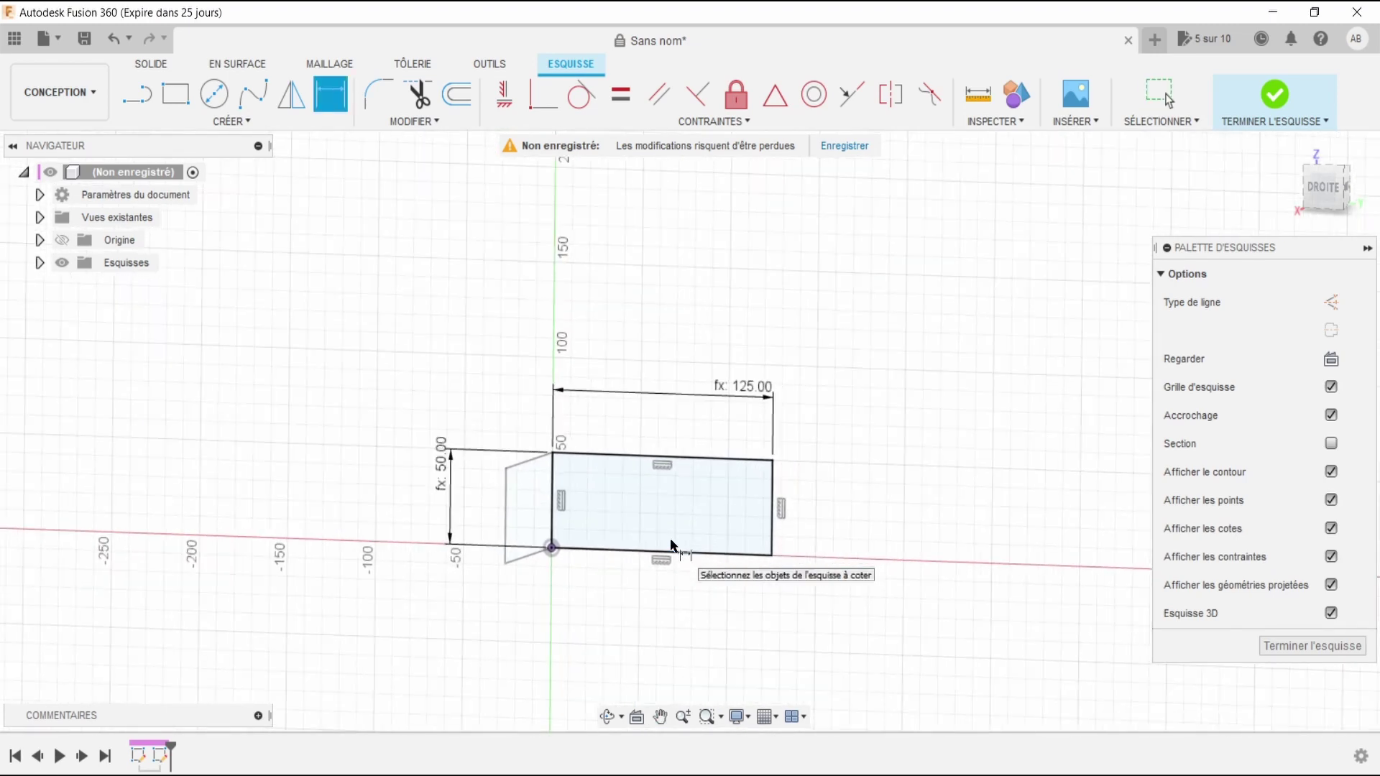